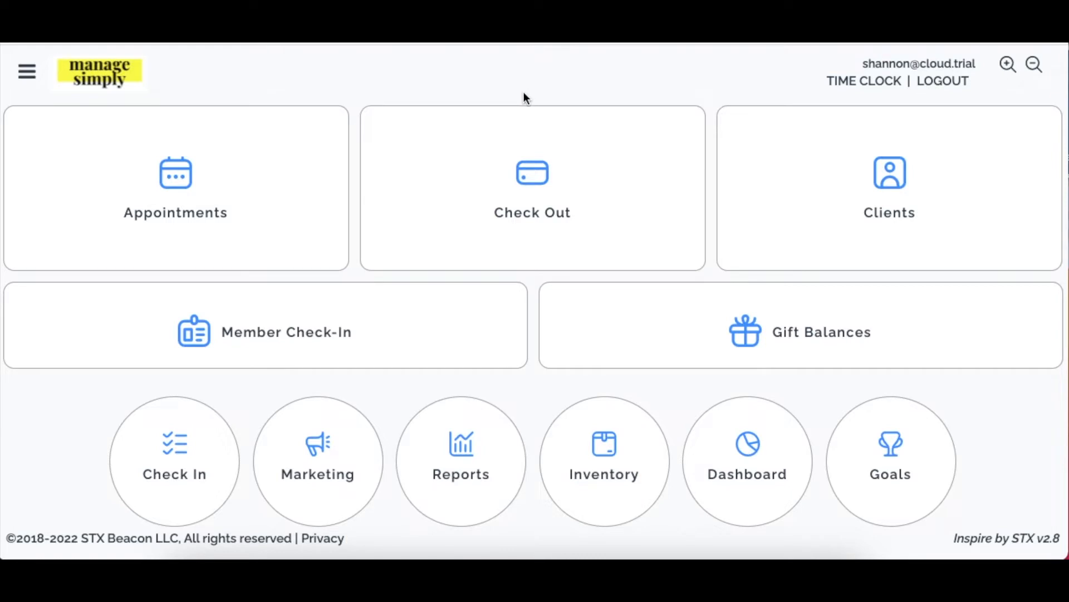
# - Open the Setup Client Preferences page
pyautogui.click(25, 75)
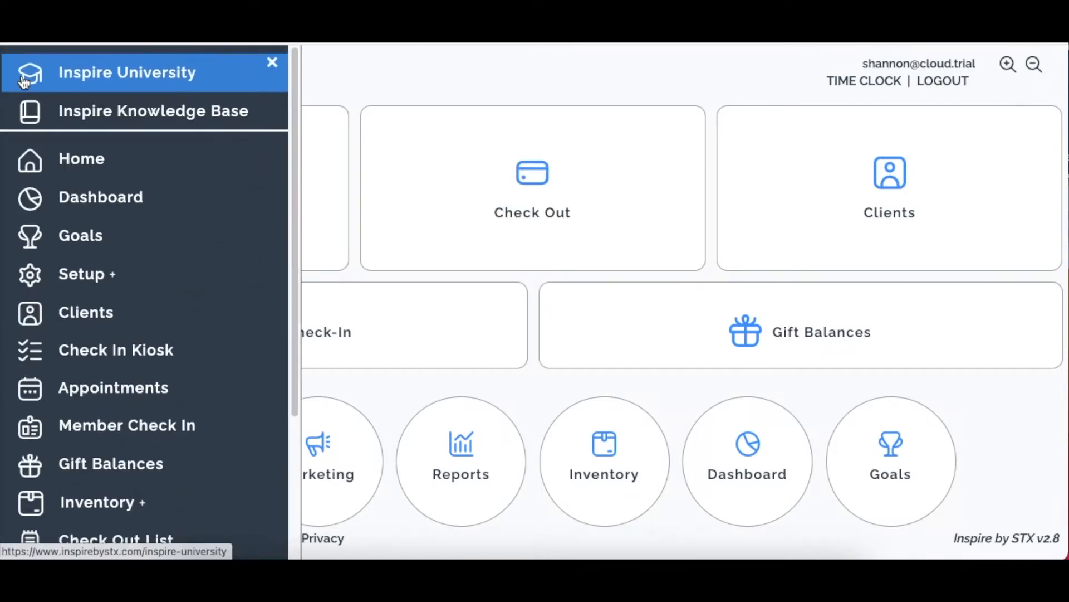
pyautogui.click(142, 280)
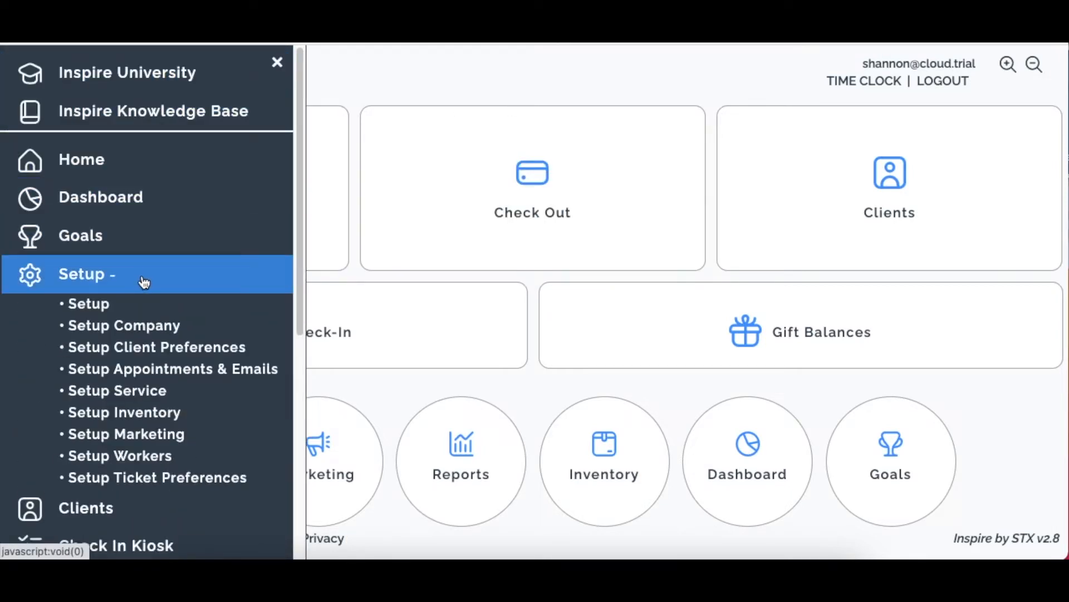
pyautogui.click(267, 347)
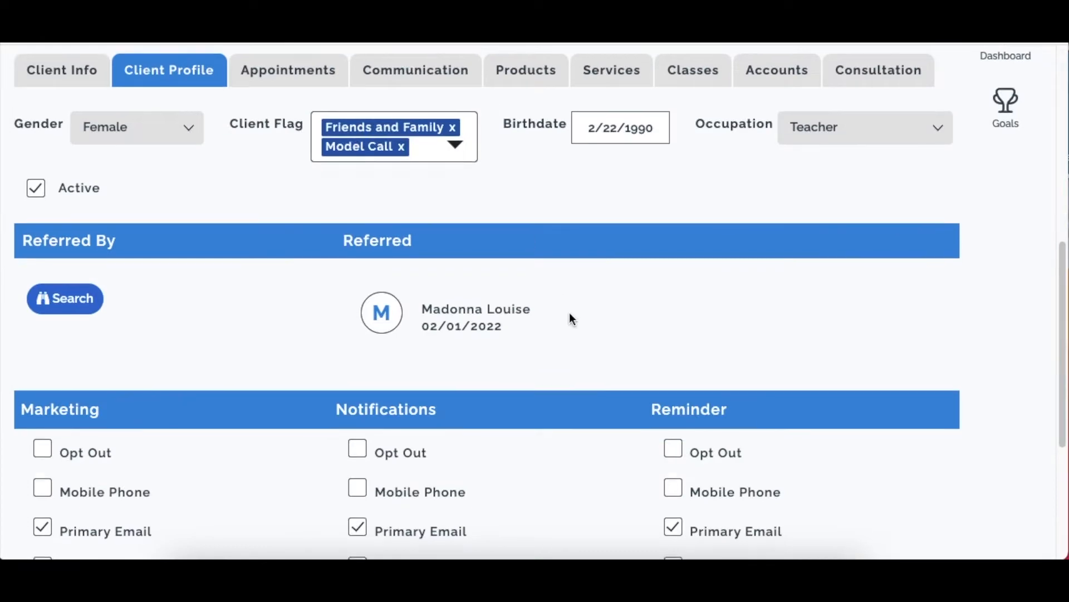
# - Open the Clients page in a new tab and start a new client record
pyautogui.scroll(5, 936, 195)
pyautogui.scroll(4, 941, 190)
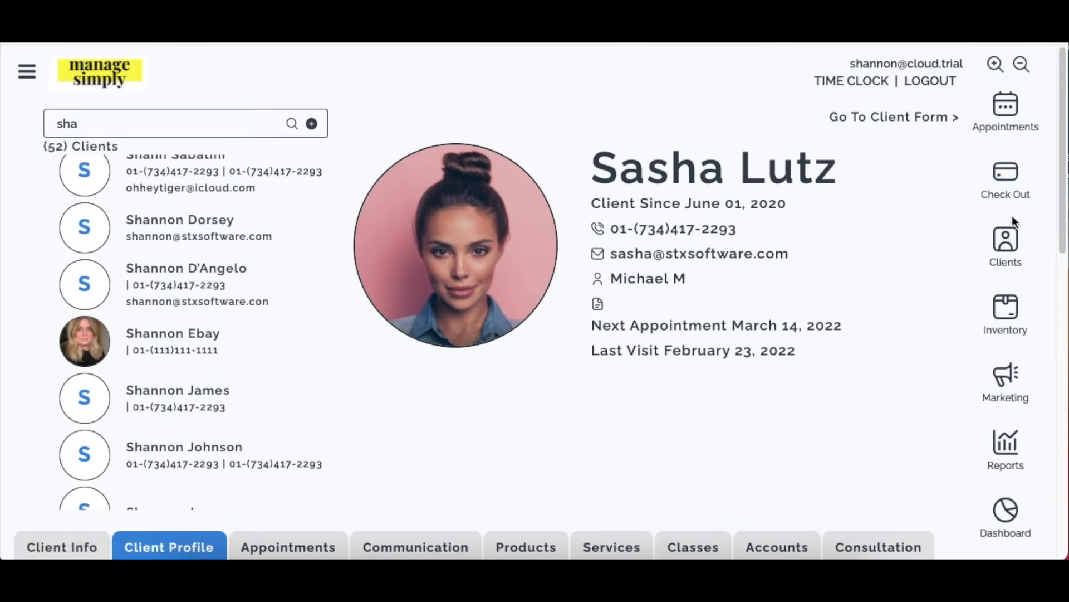
pyautogui.rightClick(1004, 232)
pyautogui.click(967, 245)
pyautogui.hotkey('ctrl', 'Tab')
pyautogui.click(311, 124)
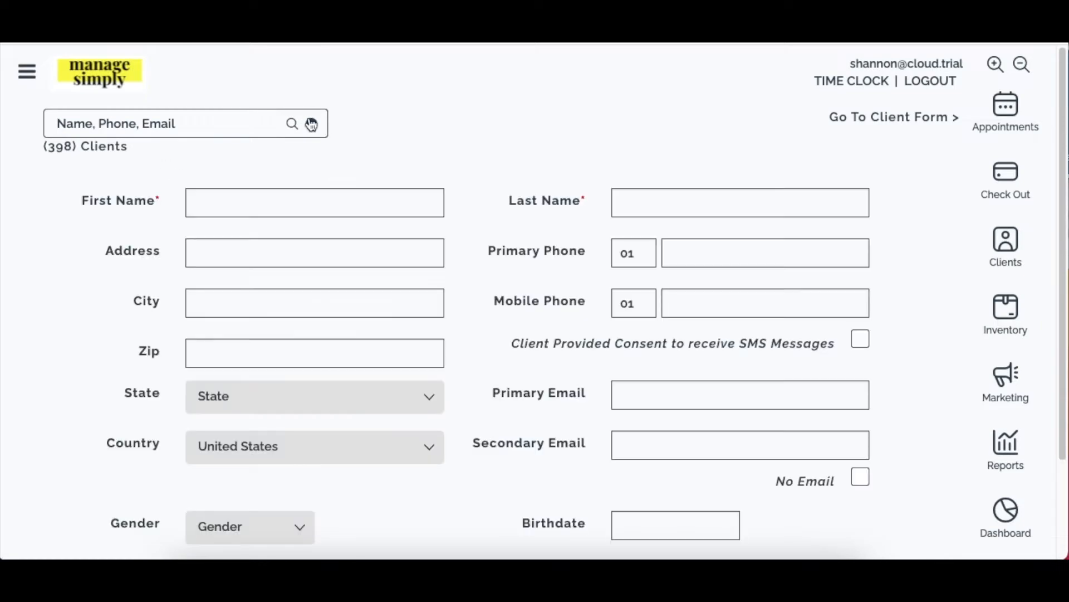
# - Examine the quick add client form, expand it to the full client card, and return to Quick Add
pyautogui.scroll(-2, 565, 439)
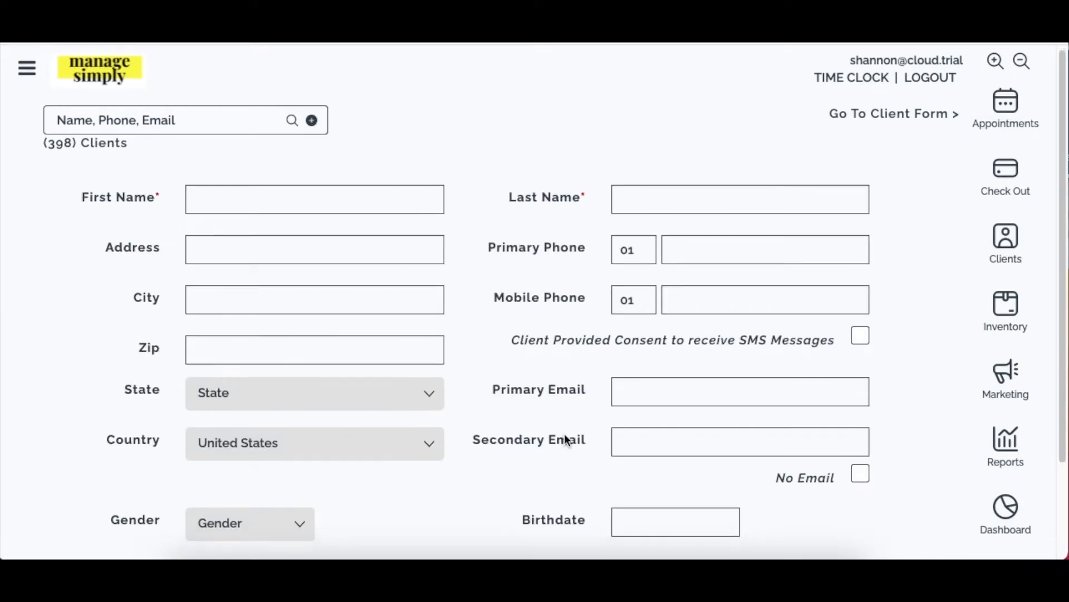
pyautogui.scroll(2, 564, 433)
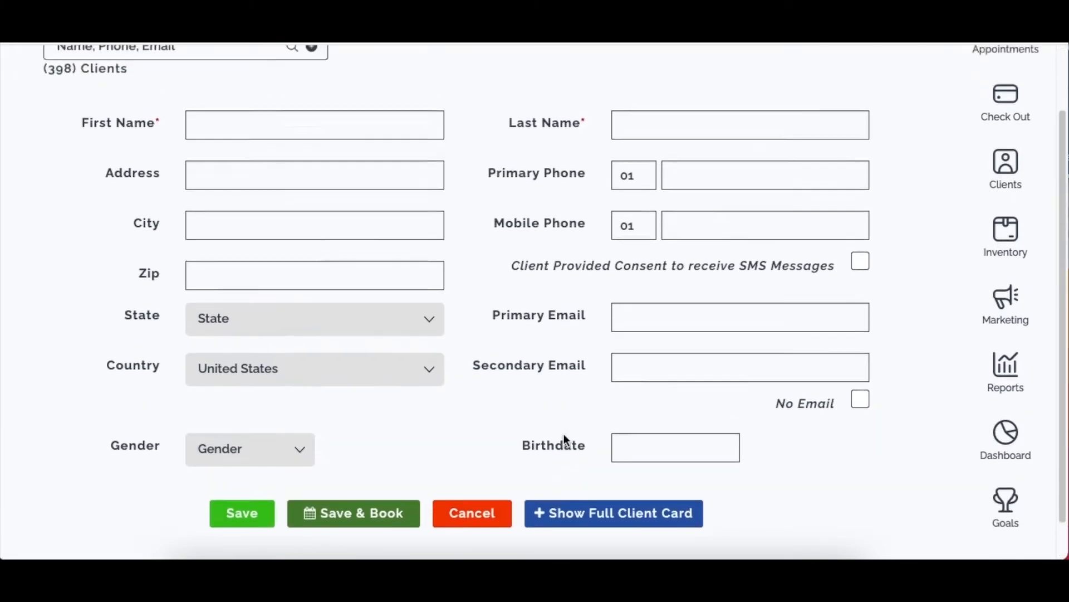
pyautogui.scroll(-2, 564, 432)
pyautogui.click(579, 468)
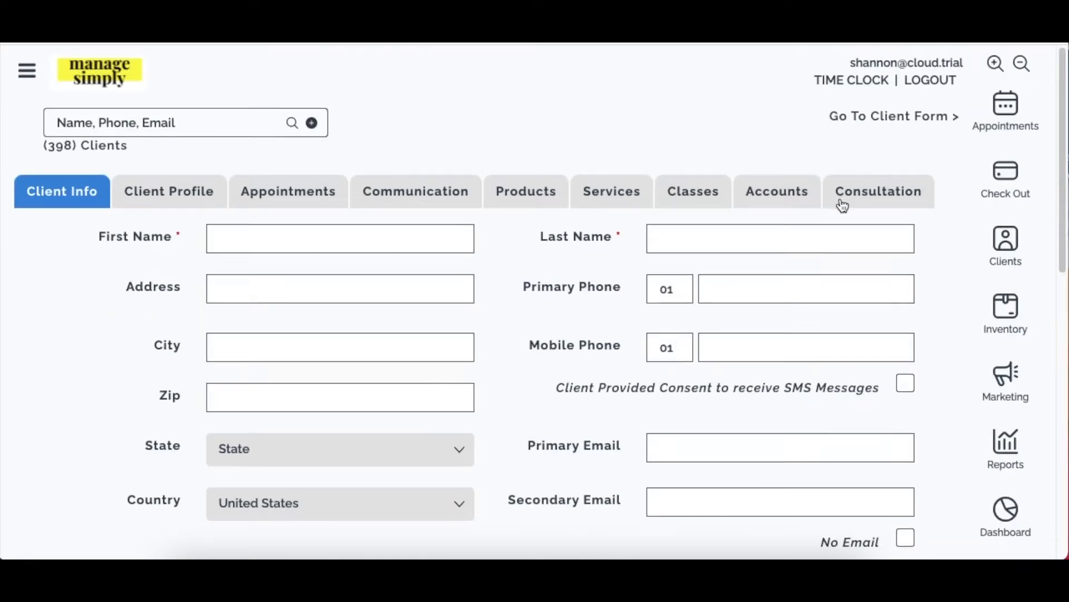
pyautogui.scroll(-5, 839, 203)
pyautogui.scroll(-5, 563, 499)
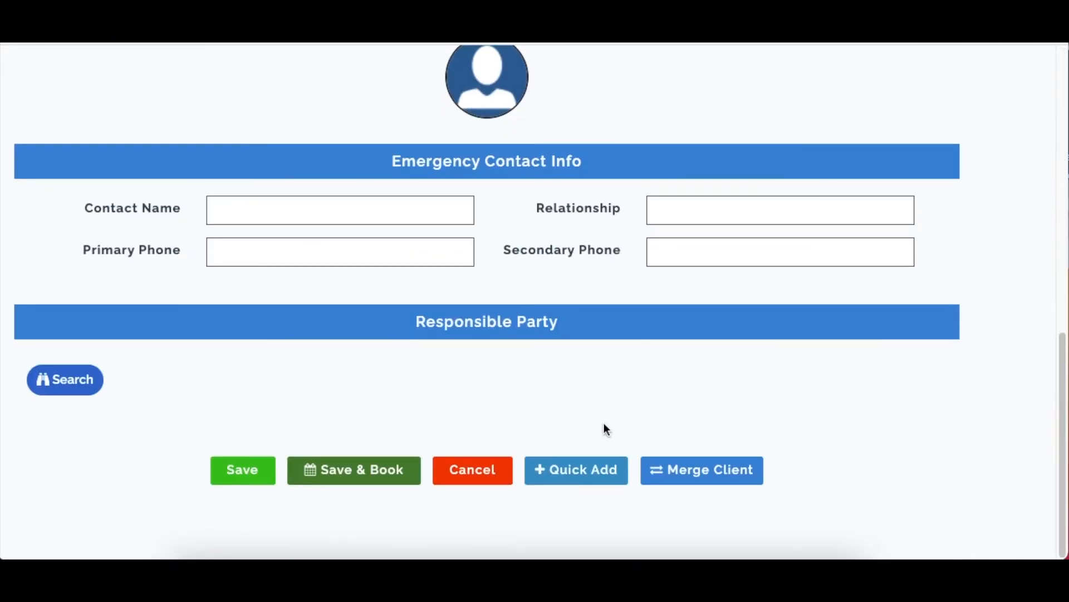
pyautogui.click(578, 479)
pyautogui.scroll(2, 274, 118)
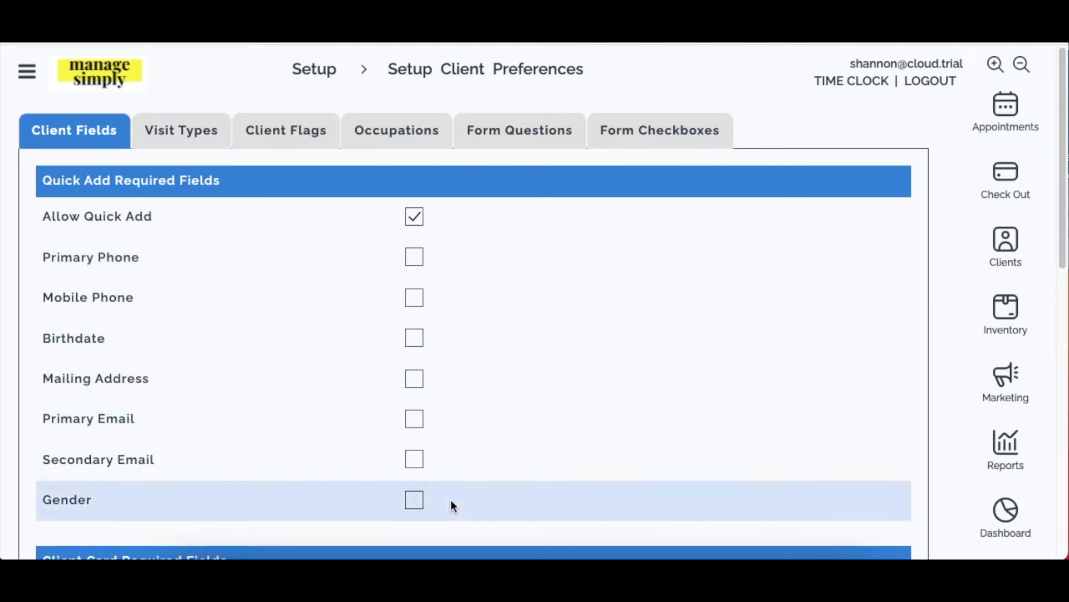
# - Review the required fields for quick add, client card and online booking, and save the client field preferences
pyautogui.scroll(-10, 449, 497)
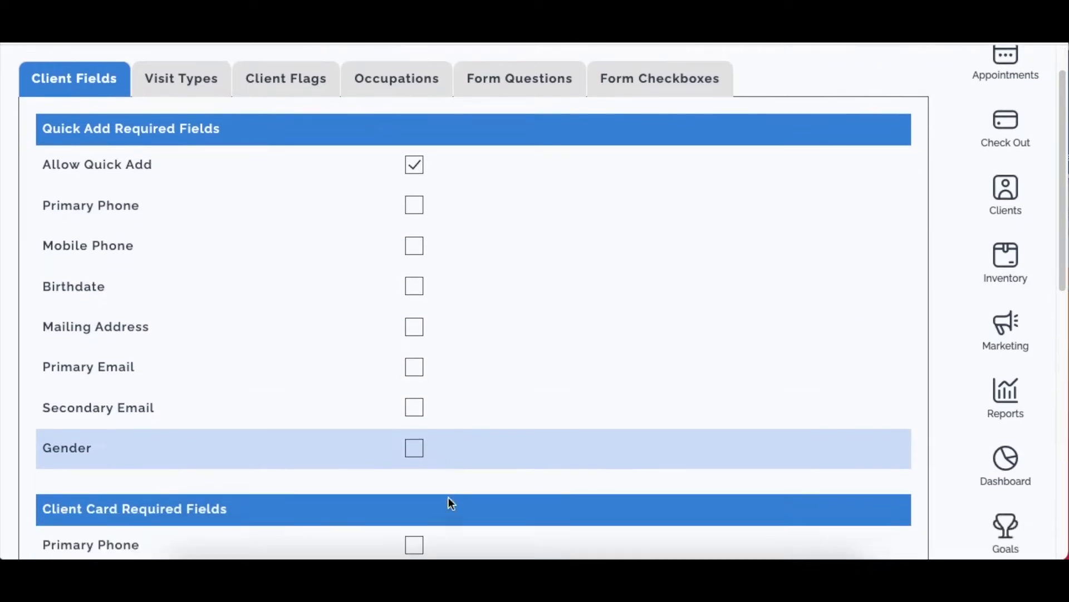
pyautogui.scroll(3, 450, 494)
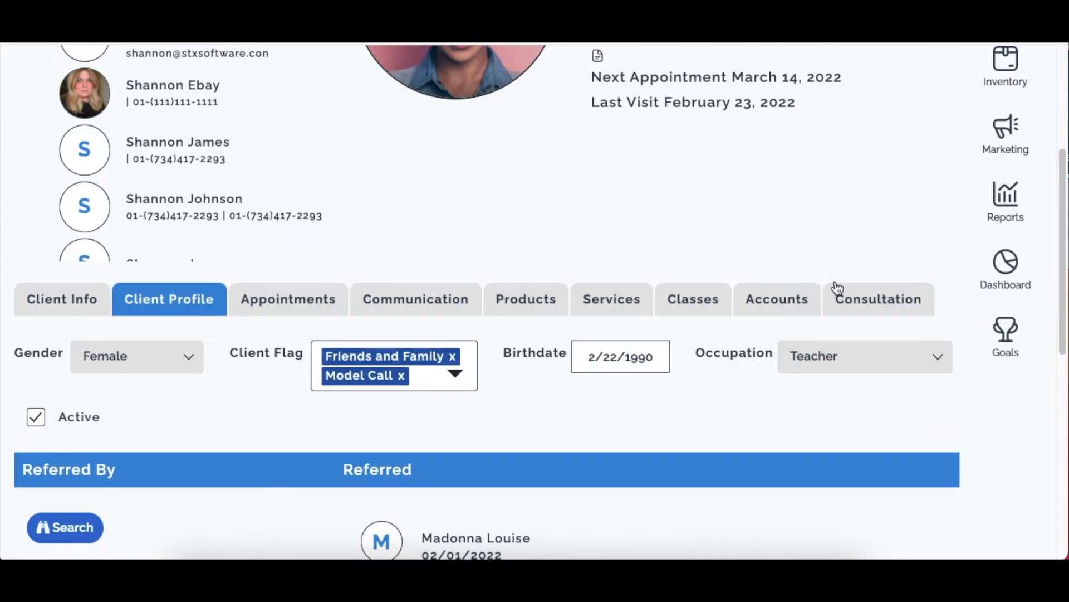
pyautogui.scroll(3, 838, 290)
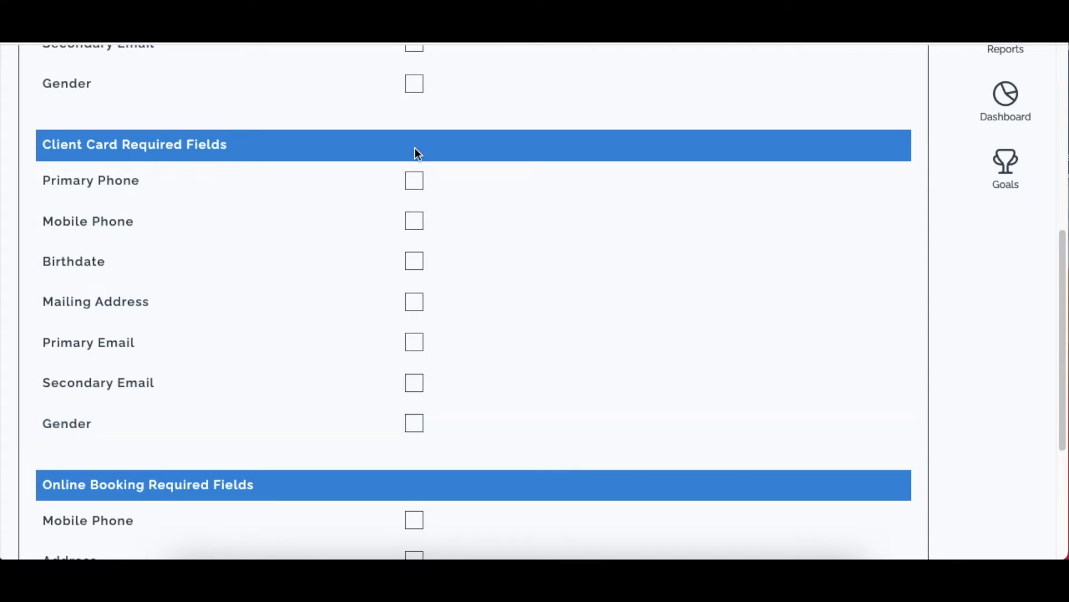
pyautogui.scroll(6, 416, 149)
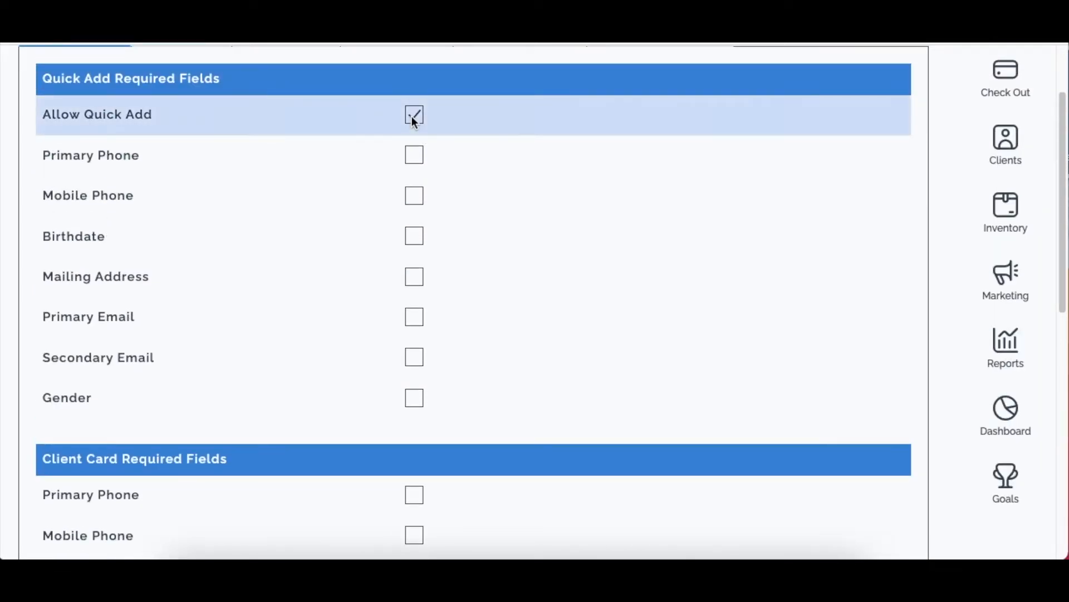
pyautogui.scroll(-5, 403, 287)
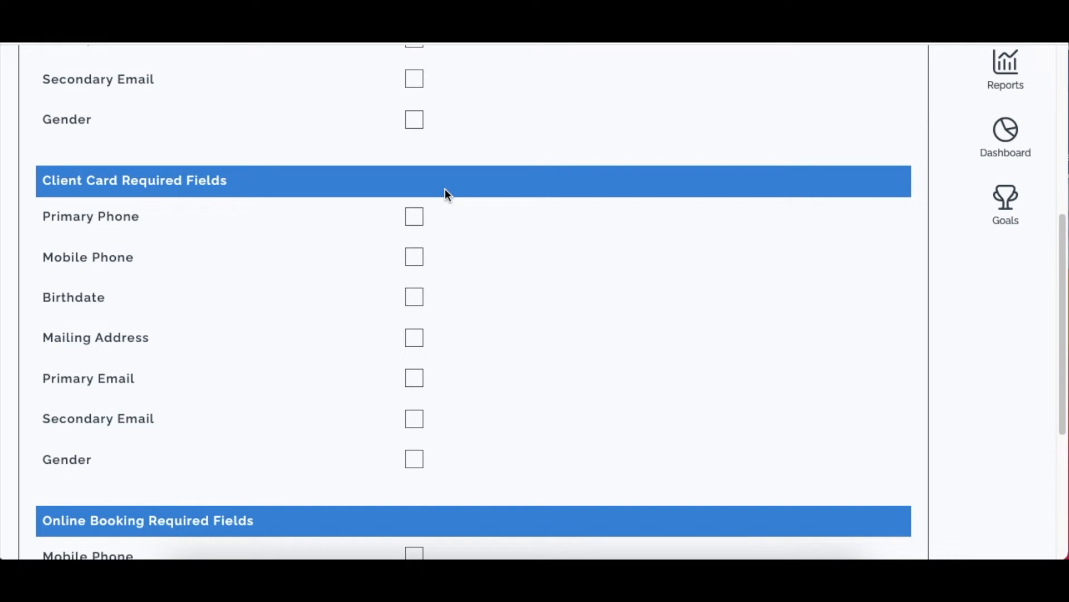
pyautogui.scroll(-5, 448, 195)
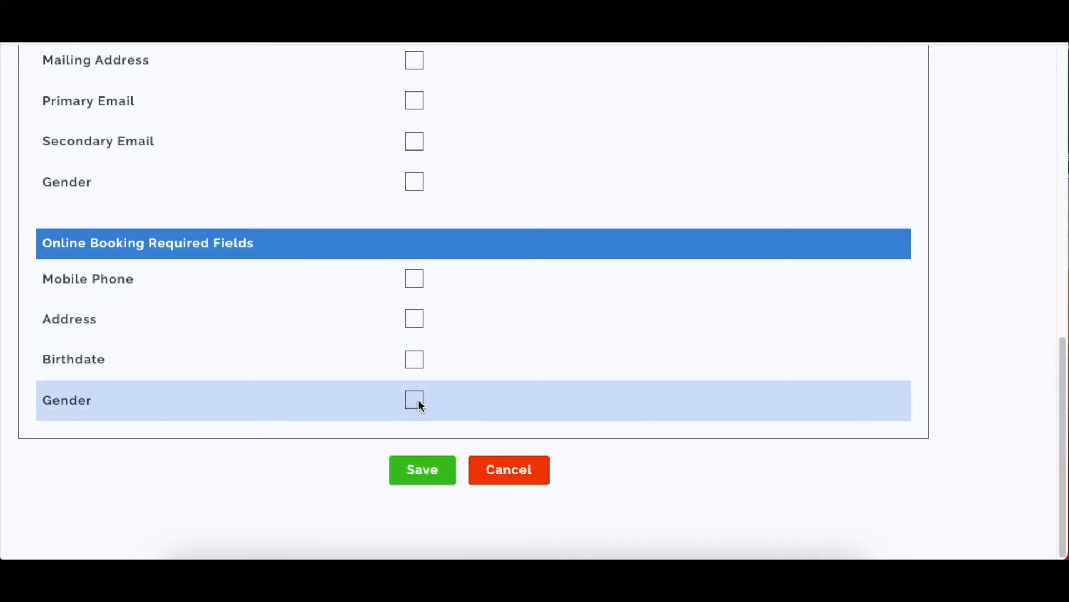
pyautogui.click(437, 482)
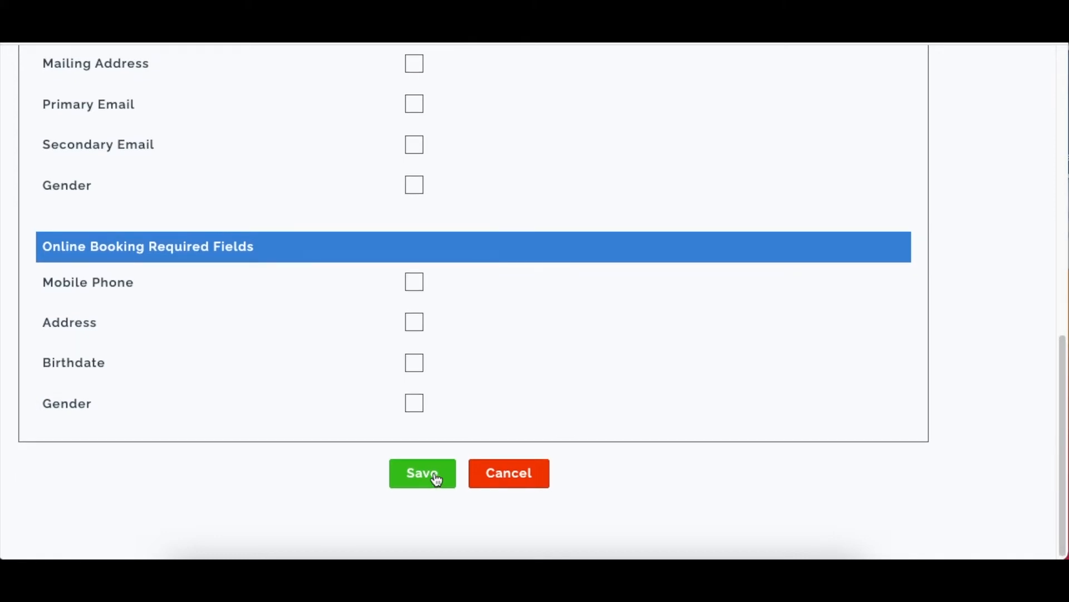
# - Rename the Request Worker visit type to Request Employee and leave it active
pyautogui.click(201, 133)
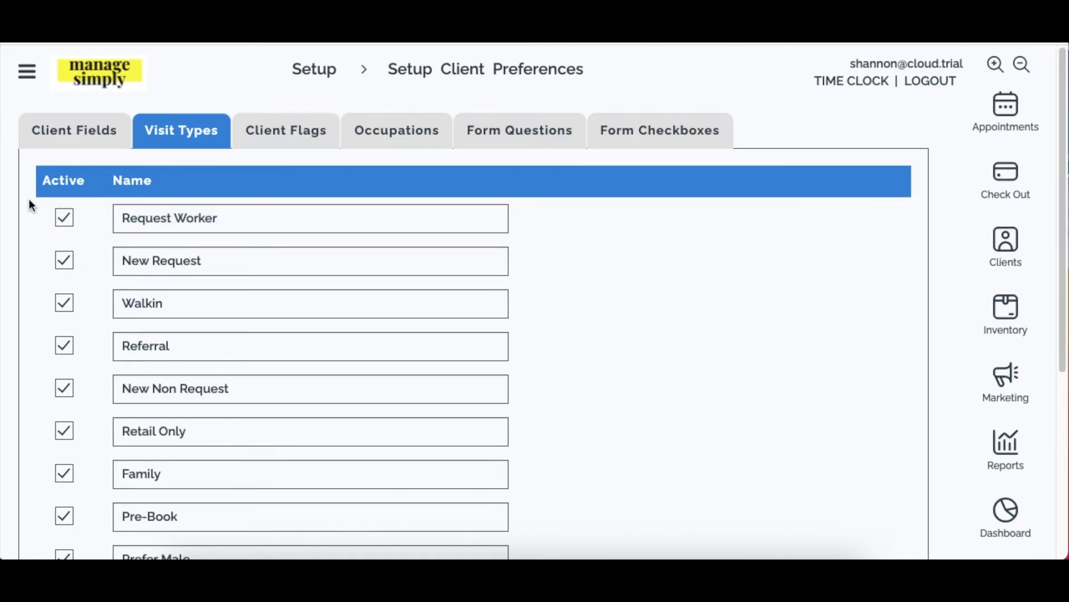
pyautogui.click(62, 216)
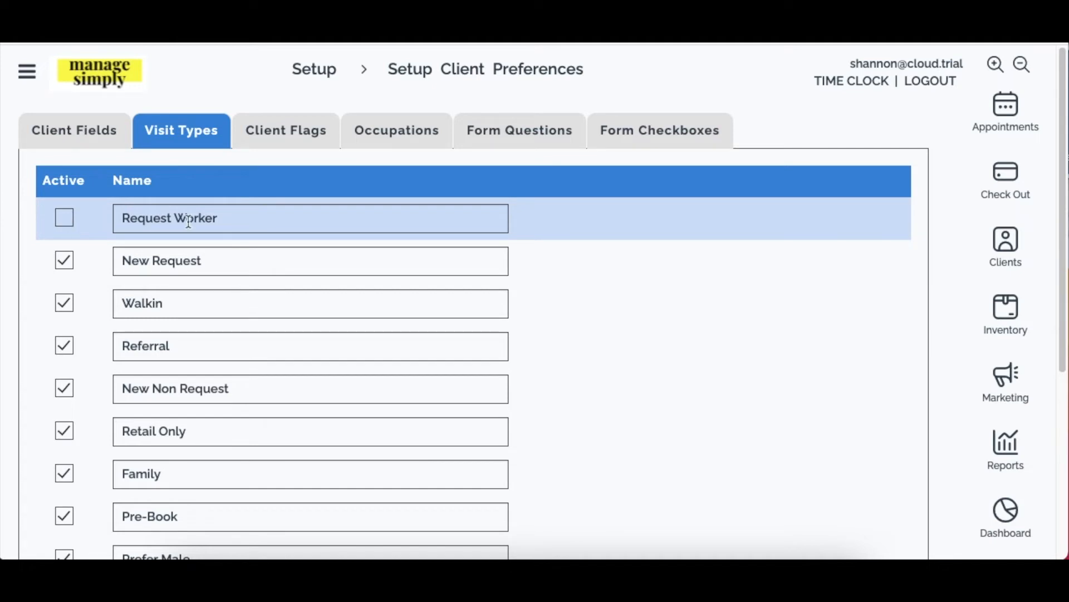
pyautogui.click(68, 217)
pyautogui.click(267, 222)
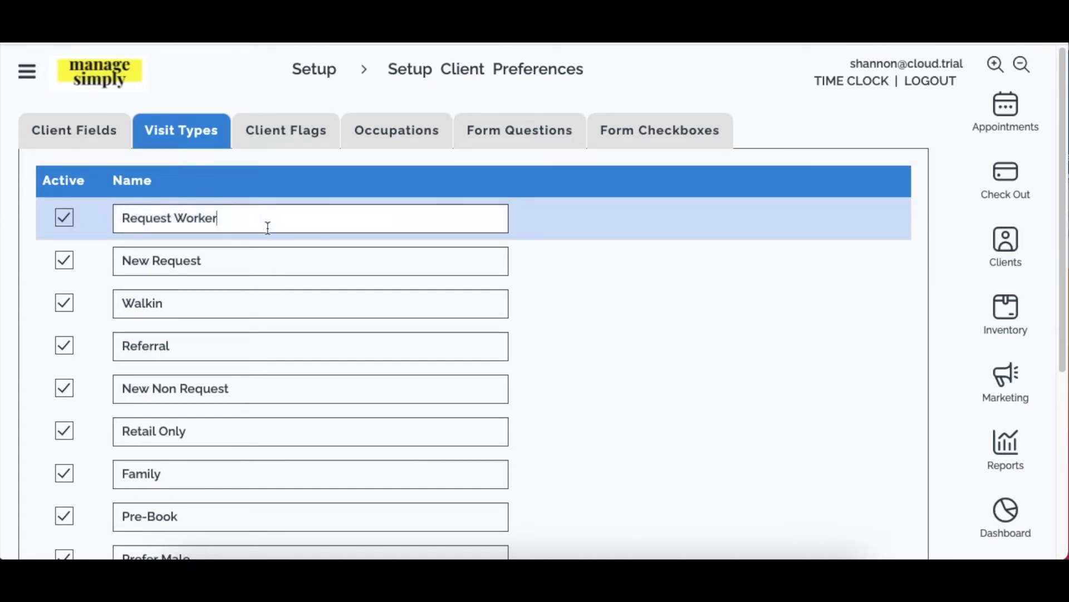
pyautogui.moveTo(258, 223); pyautogui.dragTo(177, 216)
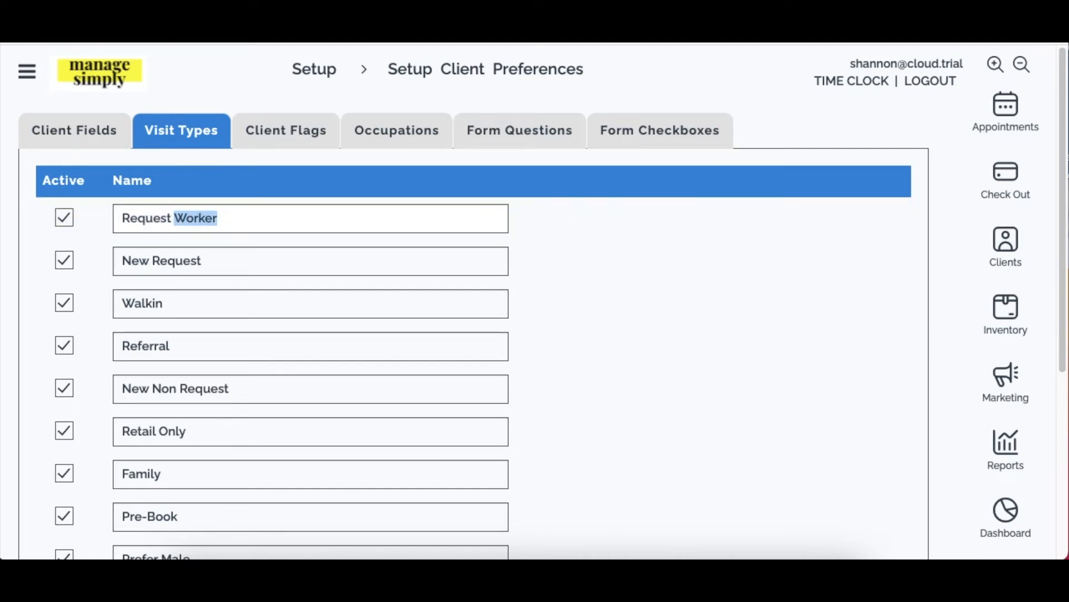
pyautogui.write('Employee')
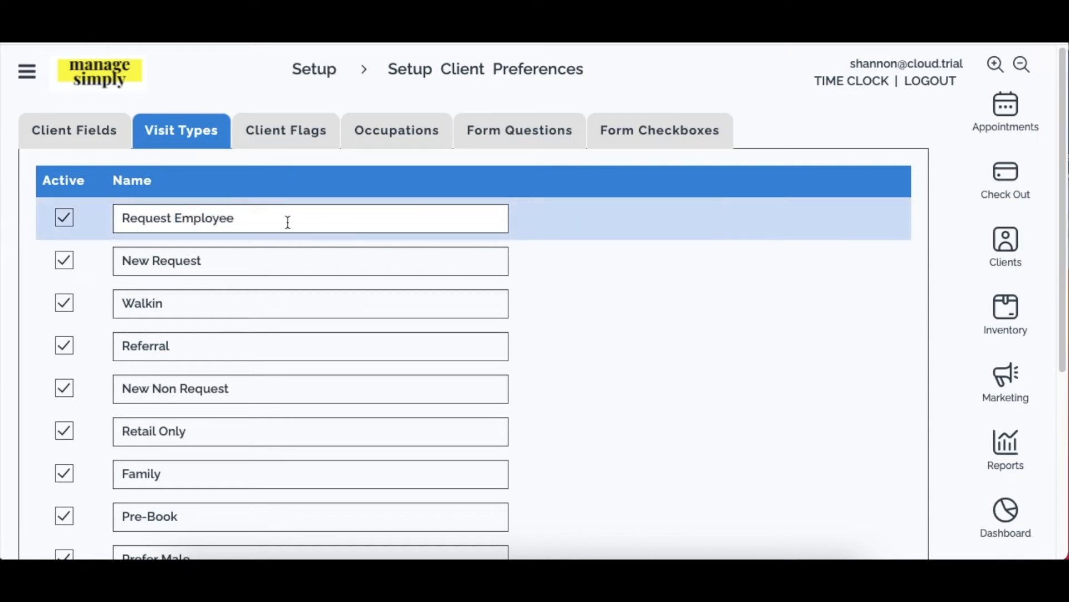
# - Add a visit type named Friend-of-a-Friend and save, and reopen the client preferences
pyautogui.scroll(-5, 284, 226)
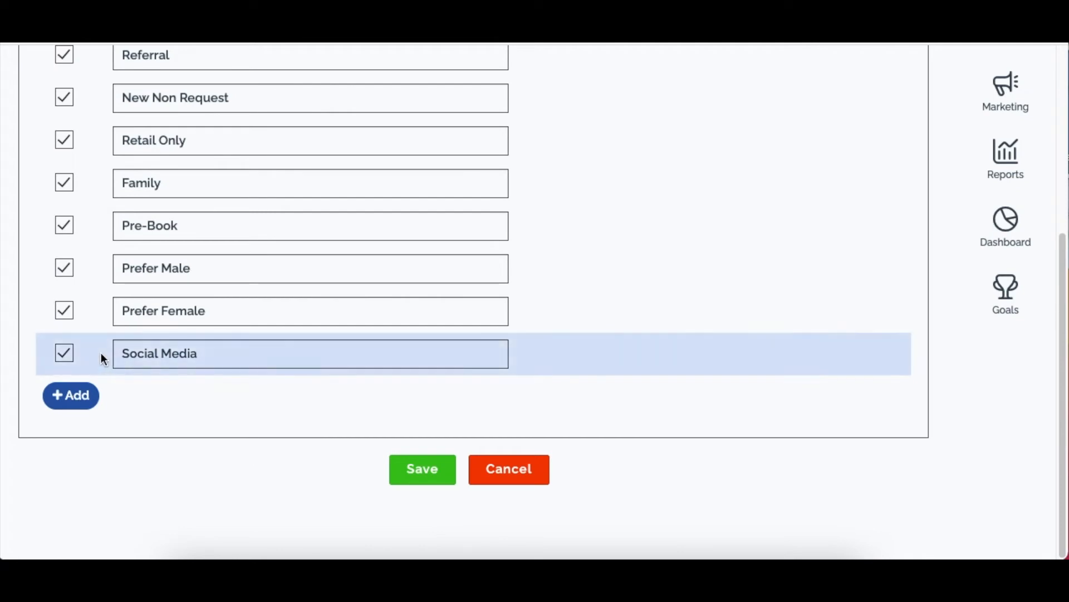
pyautogui.click(72, 395)
pyautogui.click(166, 401)
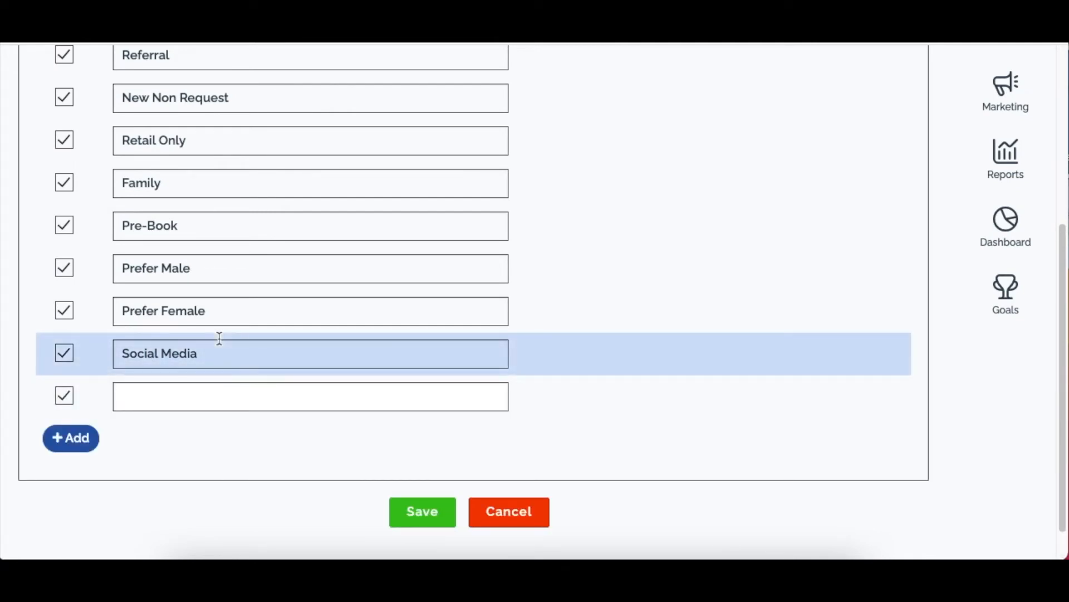
pyautogui.write('Friend-of-a-Friend')
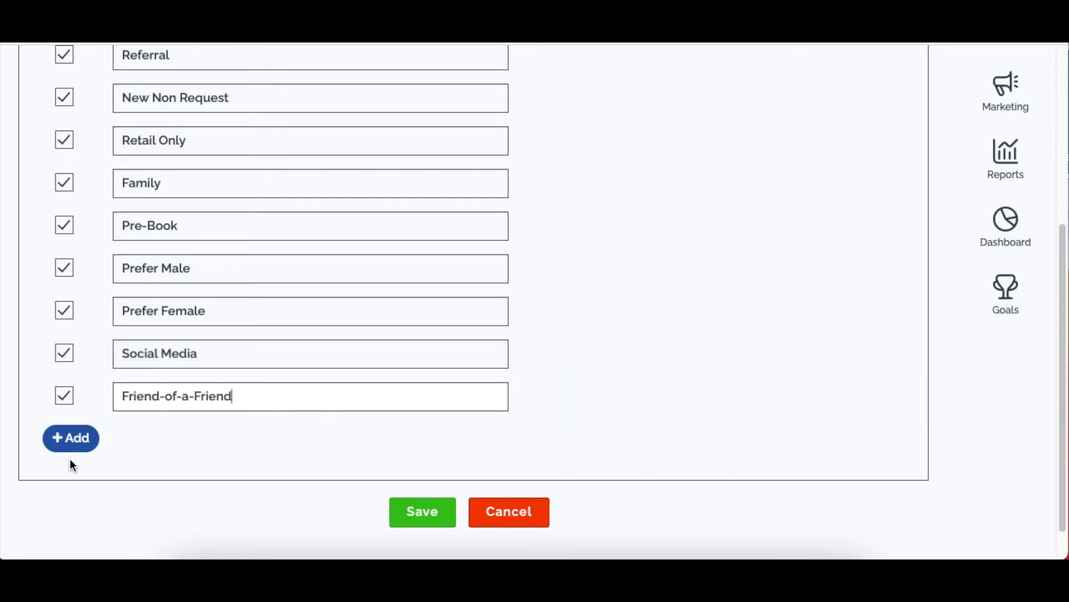
pyautogui.click(425, 521)
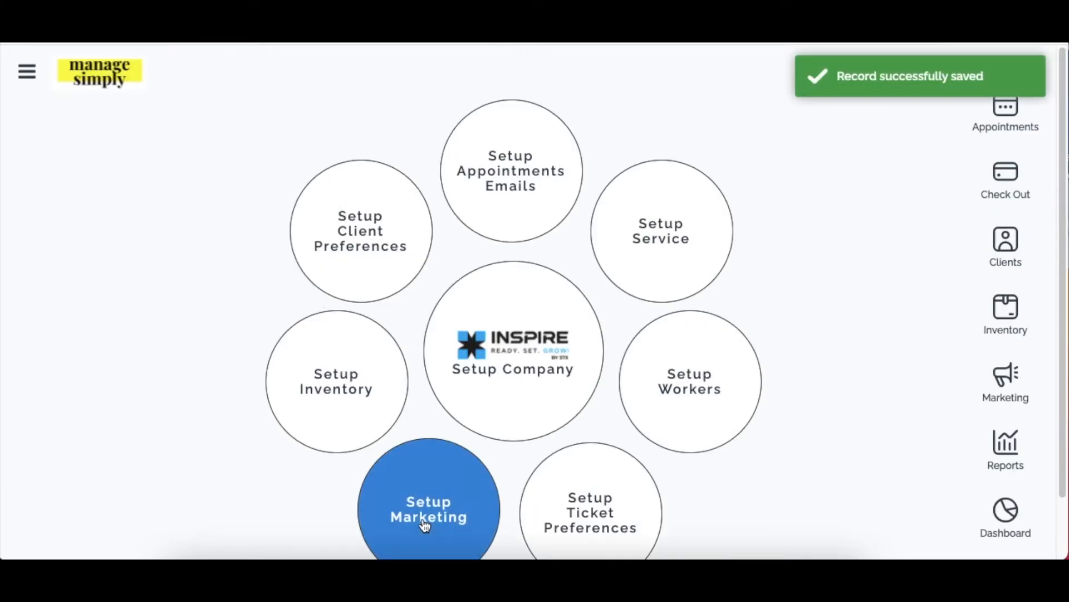
pyautogui.click(383, 219)
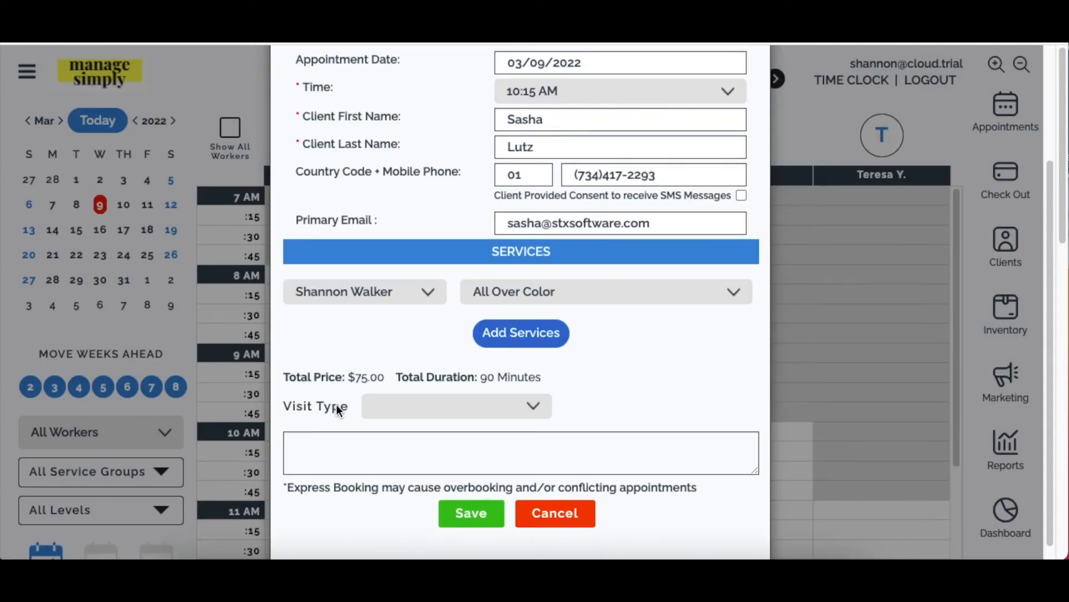
# - Check the available visit types in the express booking form and pick Walkin
pyautogui.click(403, 408)
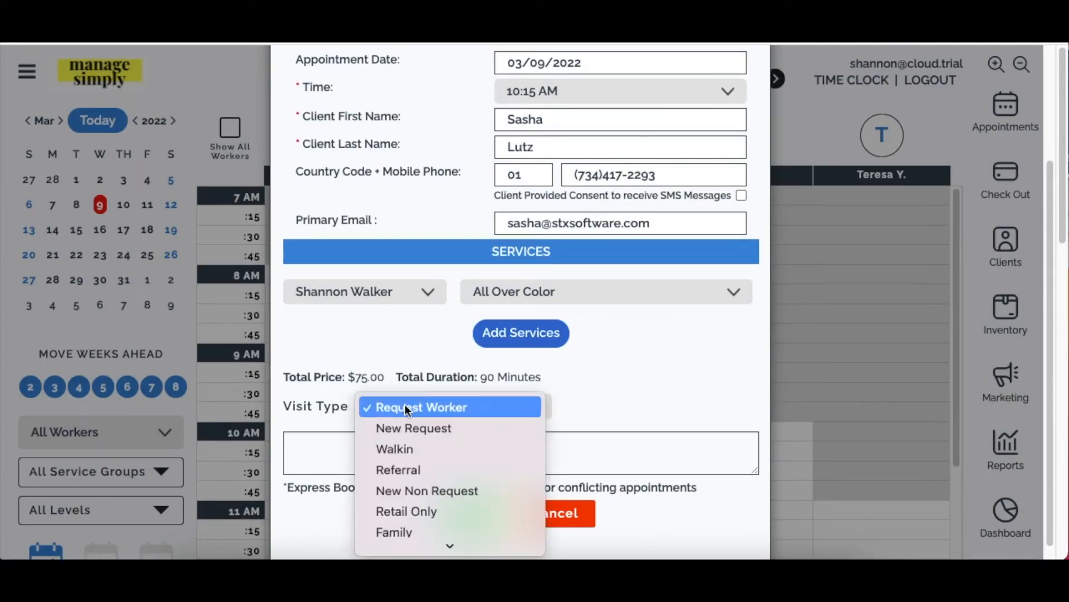
pyautogui.moveTo(444, 544)
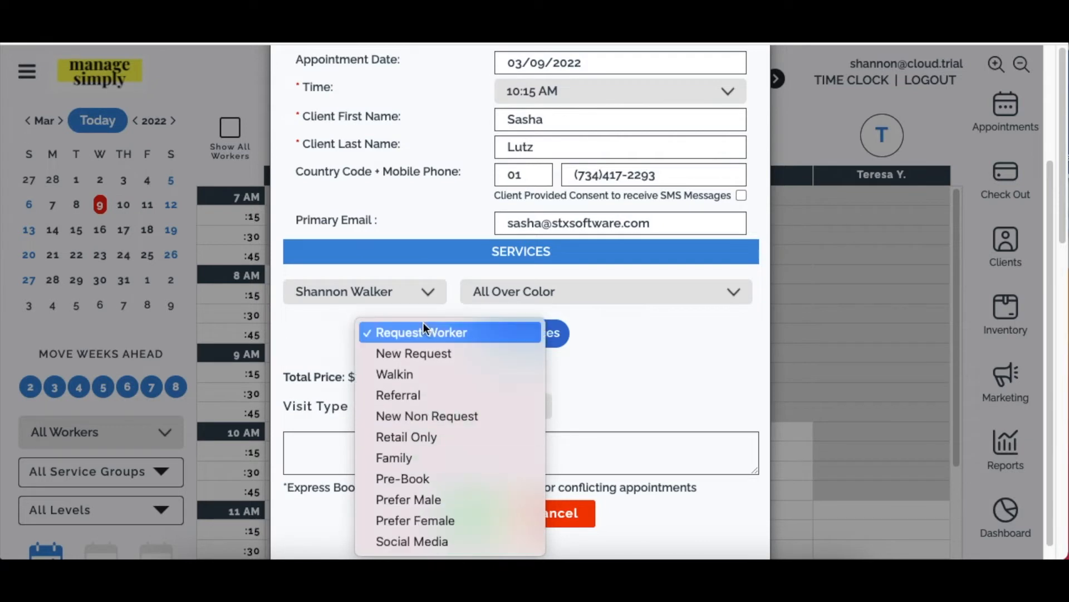
pyautogui.click(420, 372)
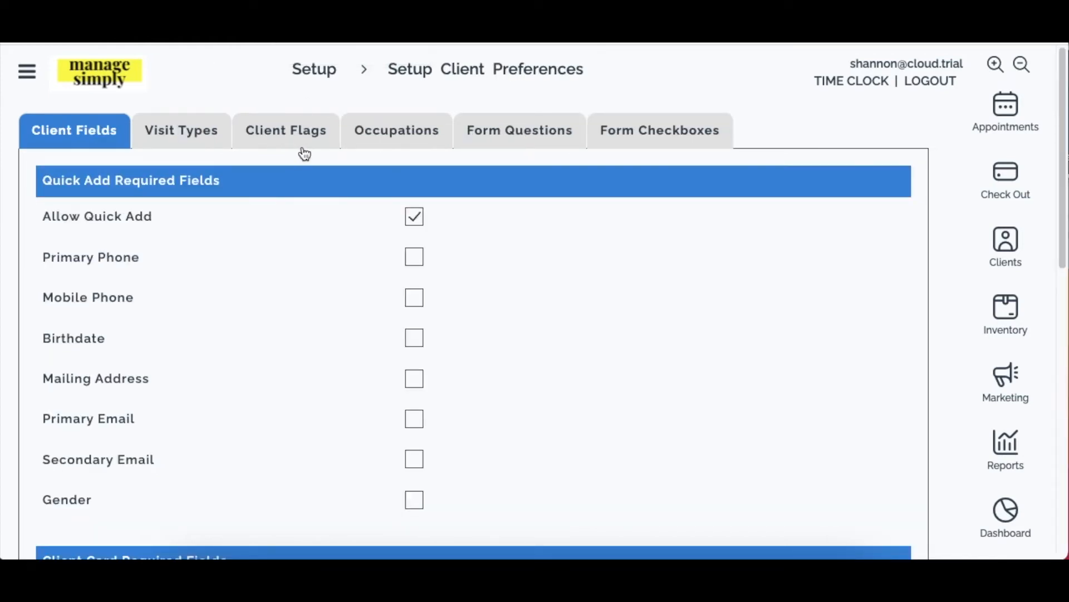
# - Rename the Very Important Person client flag to VIP and leave it active
pyautogui.click(309, 140)
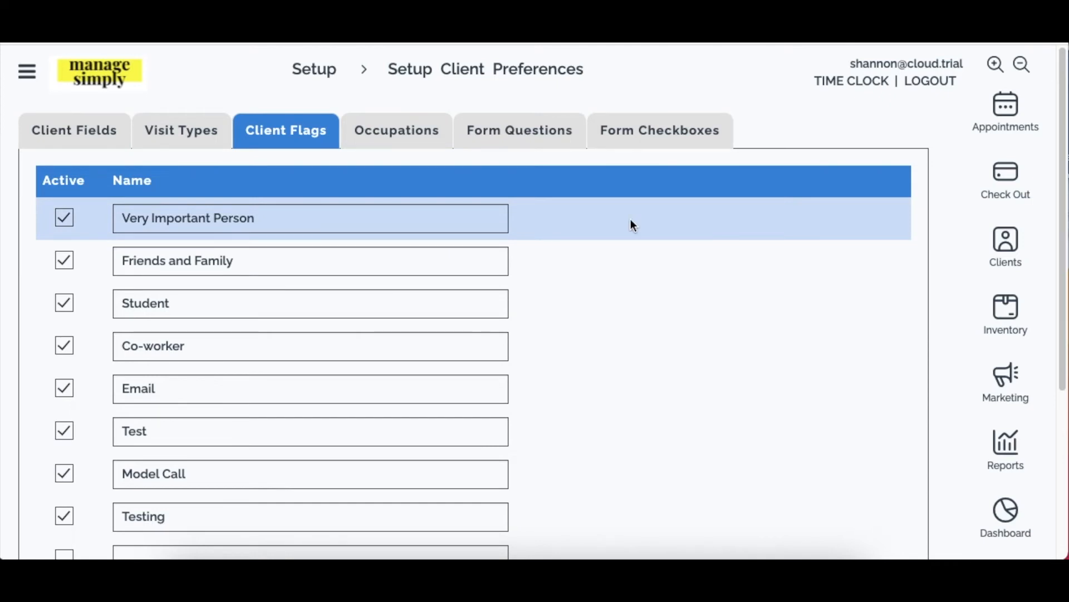
pyautogui.click(257, 218)
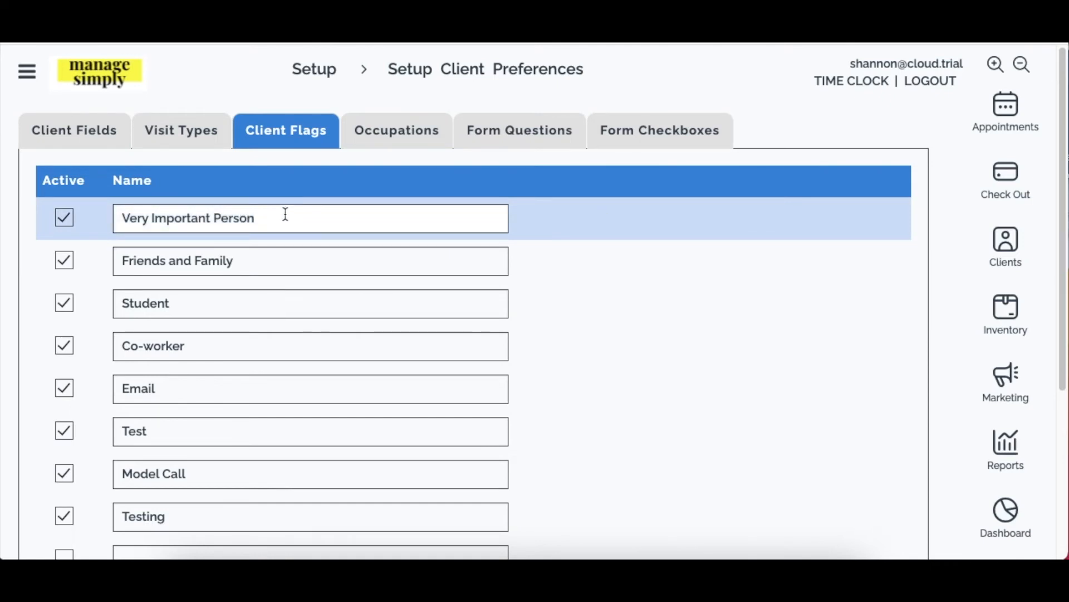
pyautogui.moveTo(290, 215); pyautogui.dragTo(53, 177)
pyautogui.write('VIP')
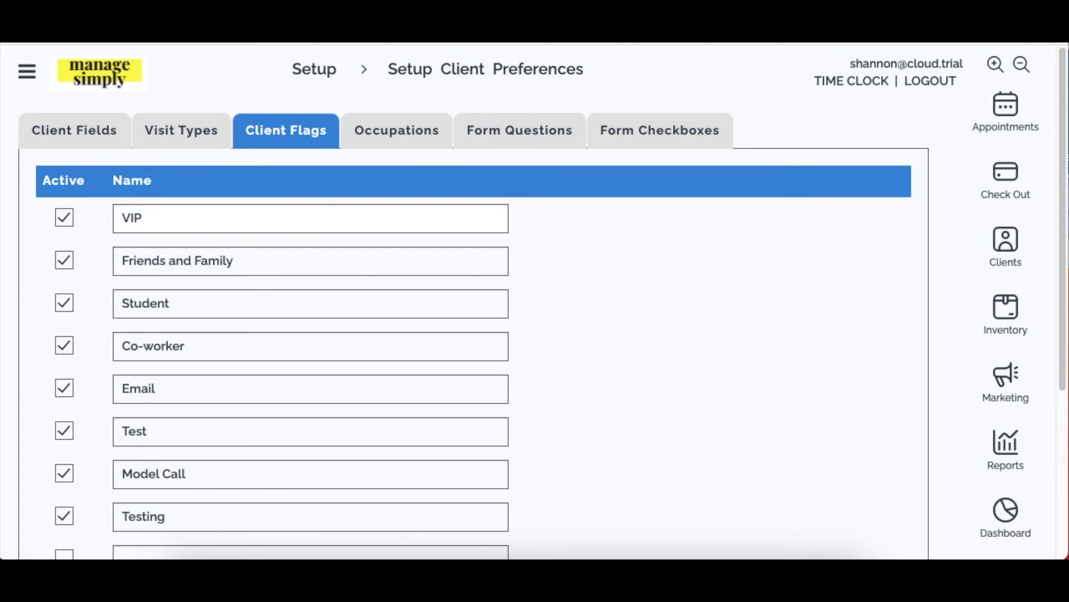
pyautogui.click(68, 217)
pyautogui.click(64, 219)
# - Add a new active client flag row with its name left blank and save the client preferences
pyautogui.scroll(-4, 172, 268)
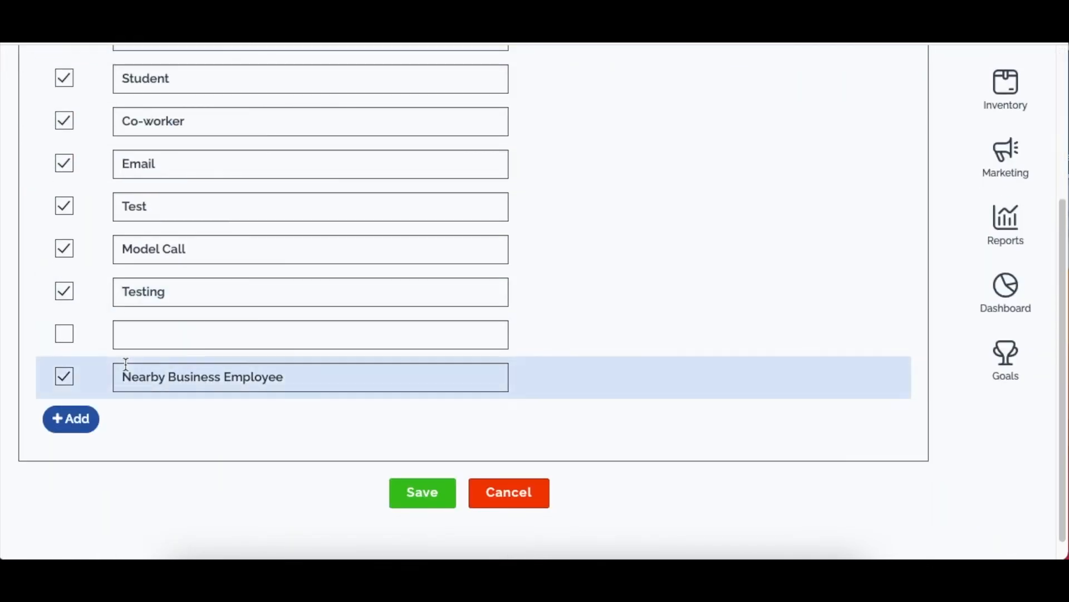
pyautogui.click(84, 419)
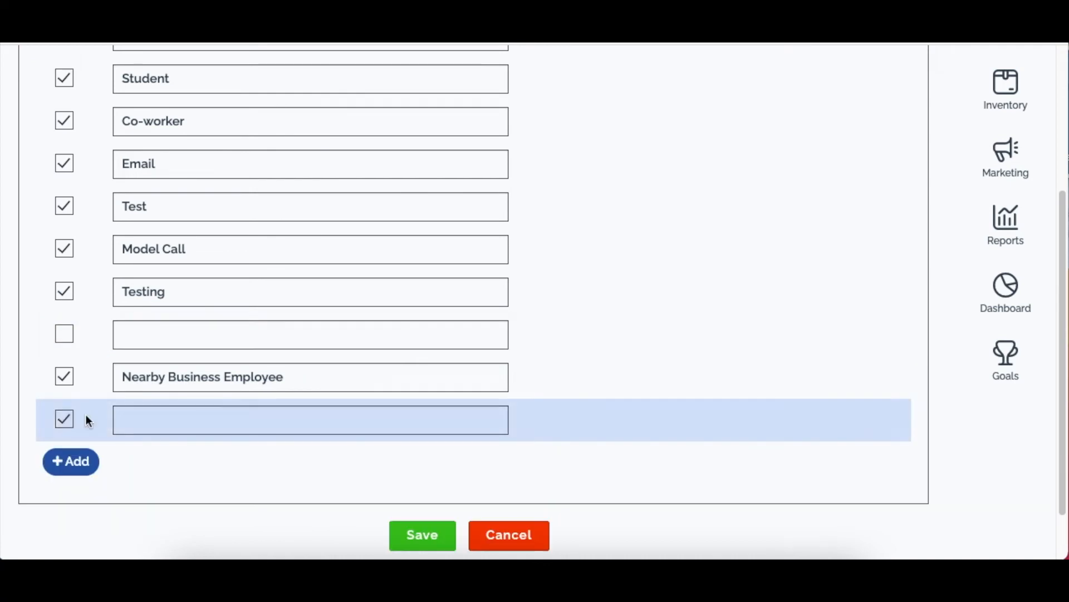
pyautogui.click(147, 420)
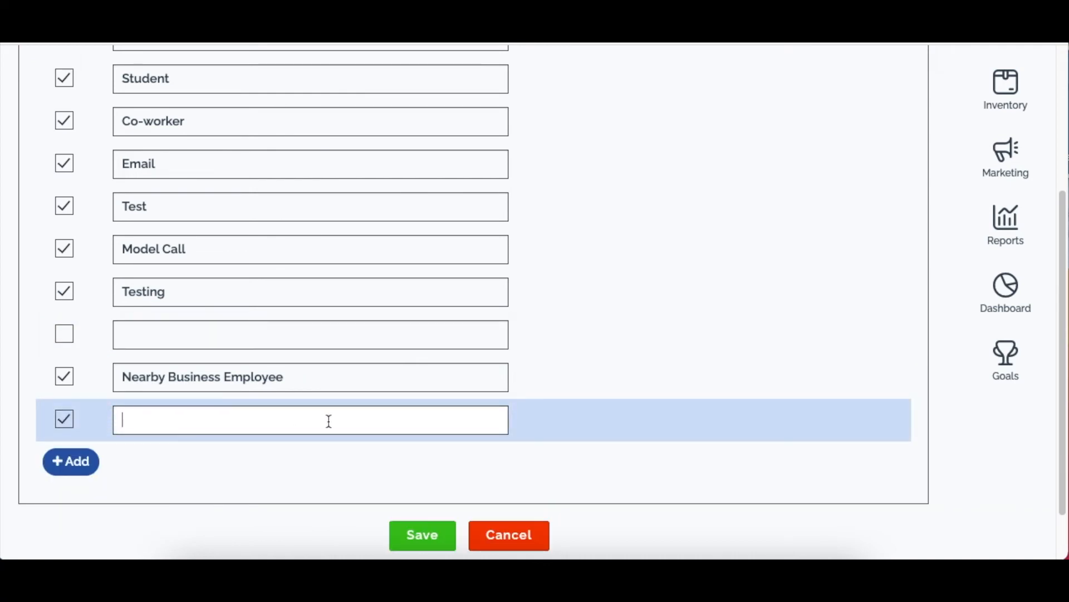
pyautogui.click(405, 535)
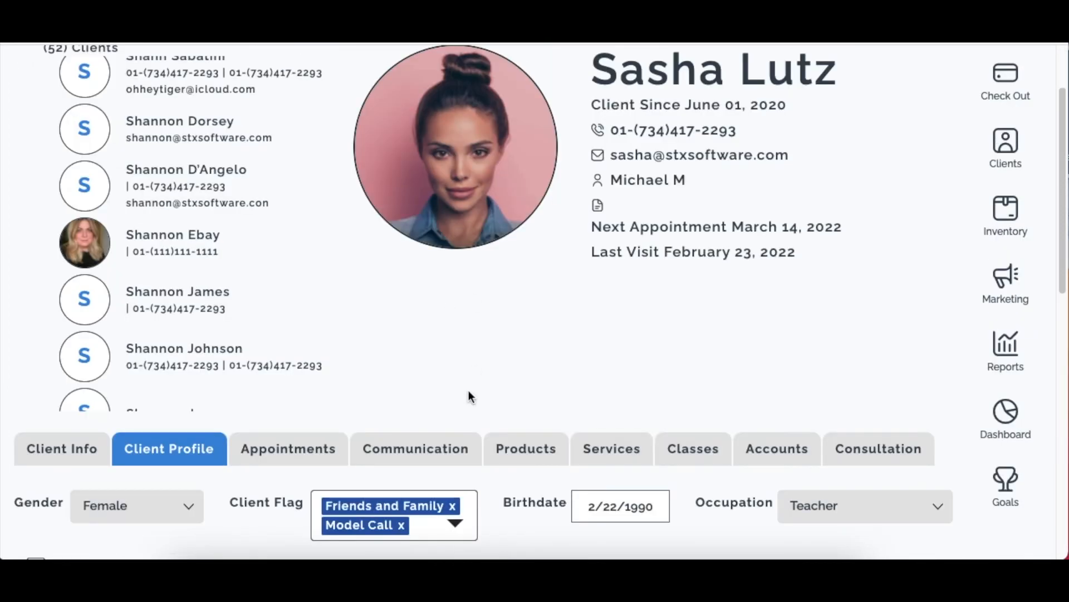
# - Check the available client flags in the client's profile, keeping Friends and Family and Model Call selected
pyautogui.scroll(-1, 469, 389)
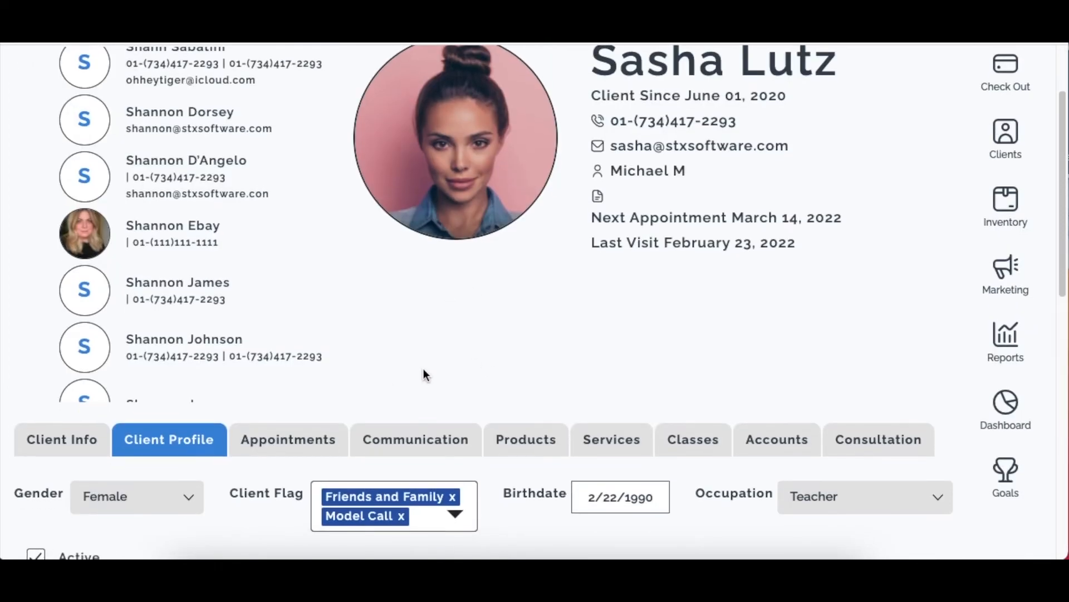
pyautogui.scroll(-3, 500, 370)
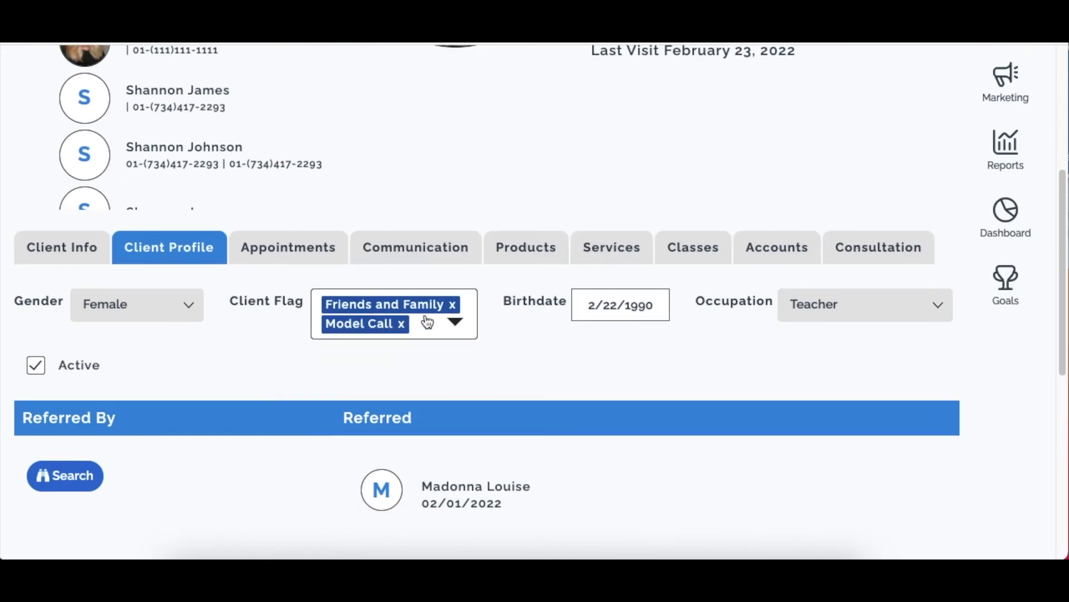
pyautogui.click(449, 327)
pyautogui.scroll(-1, 362, 494)
pyautogui.scroll(1, 356, 495)
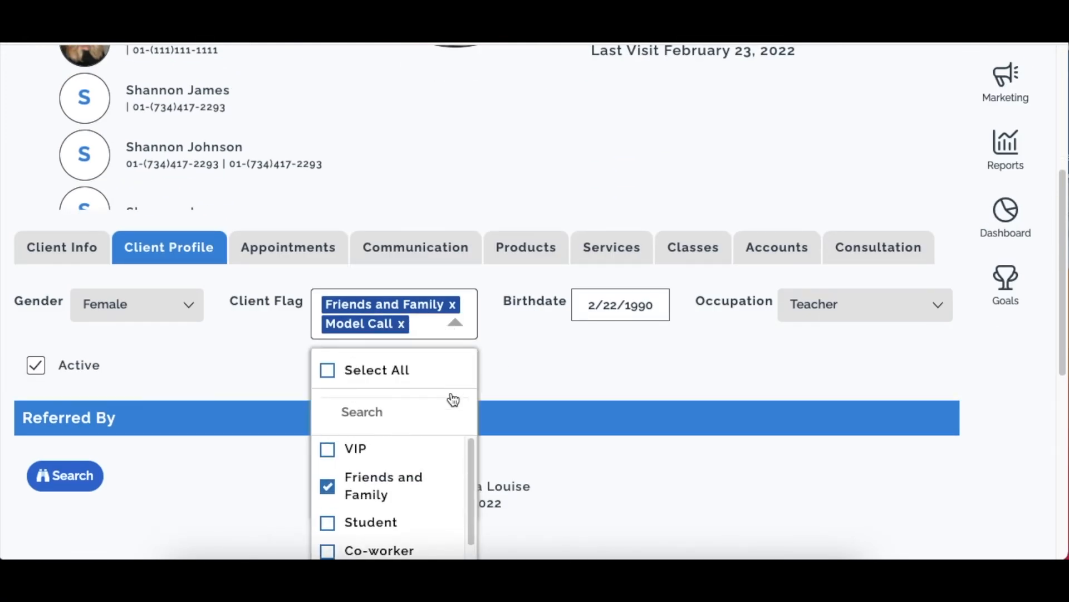
pyautogui.click(539, 327)
pyautogui.scroll(-1, 450, 340)
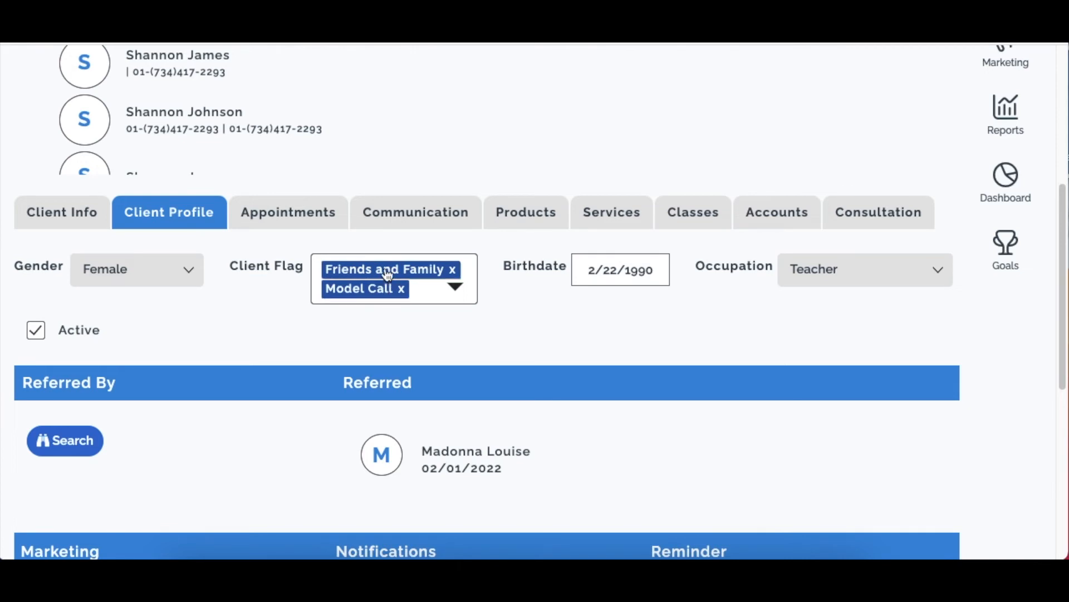
pyautogui.click(467, 291)
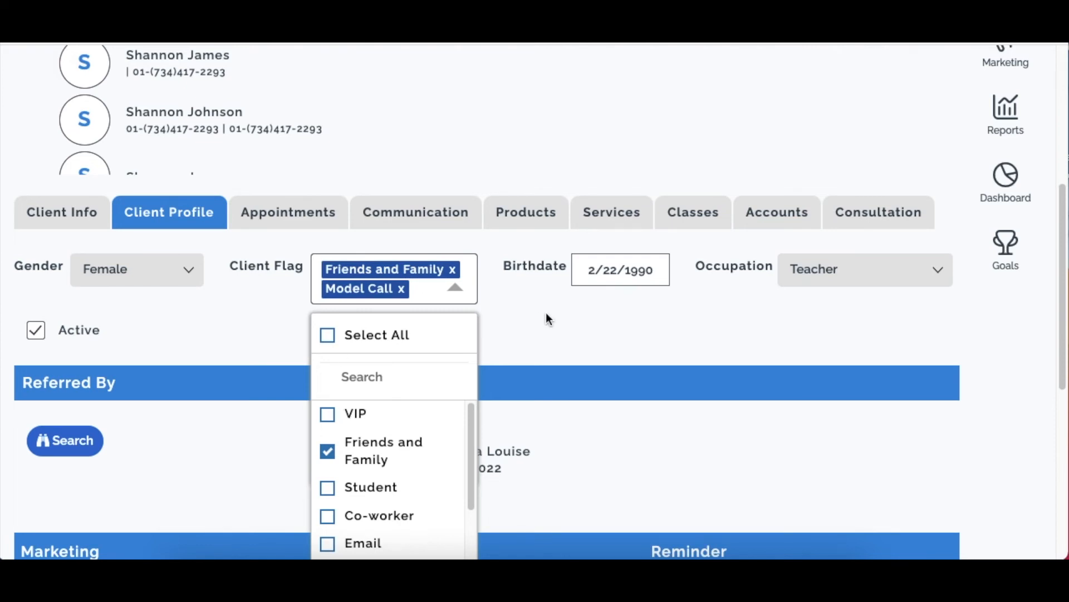
pyautogui.click(520, 322)
# - Check the automatic service promotion choices in the client's profile and keep Friends & Family 40%
pyautogui.scroll(-3, 466, 323)
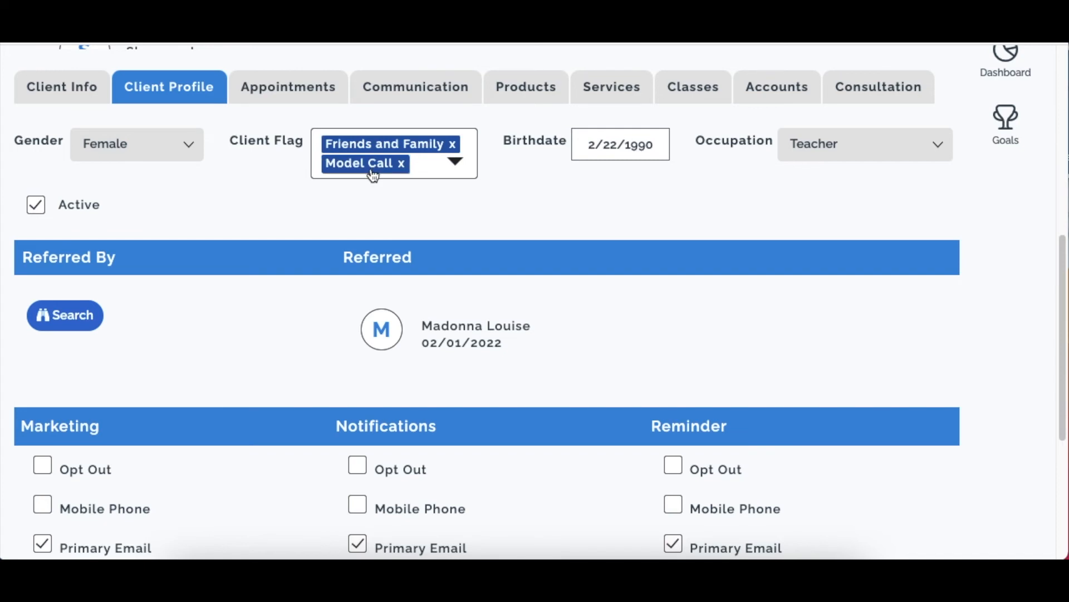
pyautogui.scroll(-3, 375, 203)
pyautogui.scroll(-4, 376, 205)
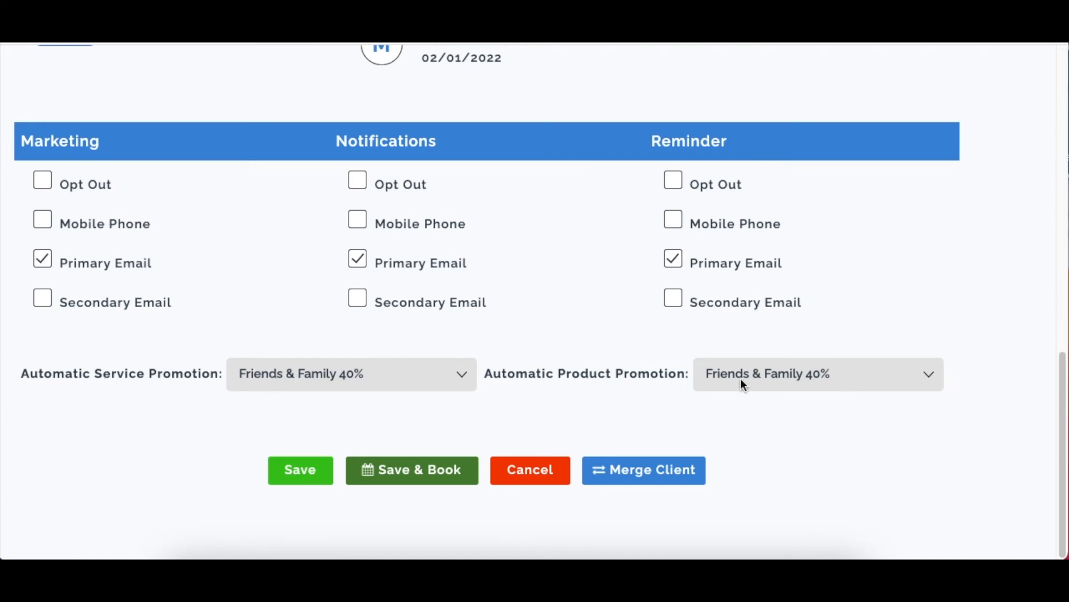
pyautogui.click(436, 379)
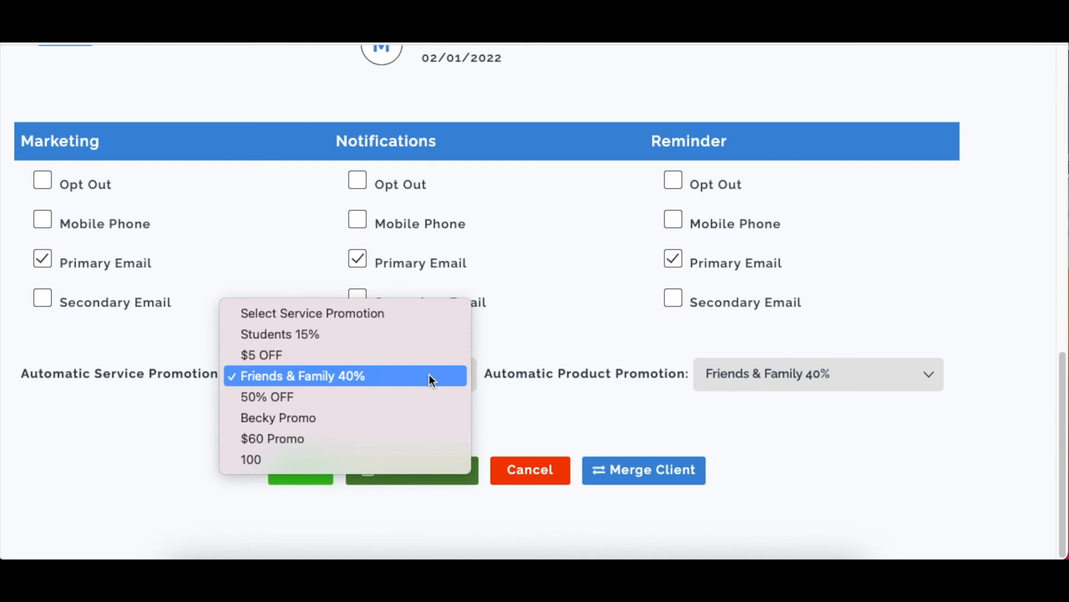
pyautogui.click(333, 377)
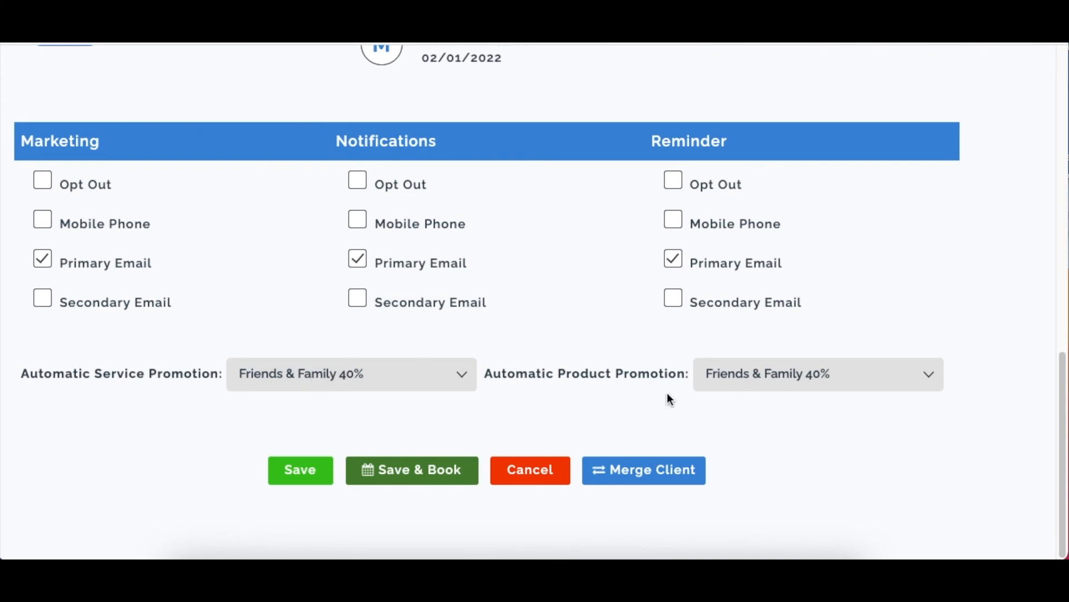
pyautogui.scroll(1, 612, 401)
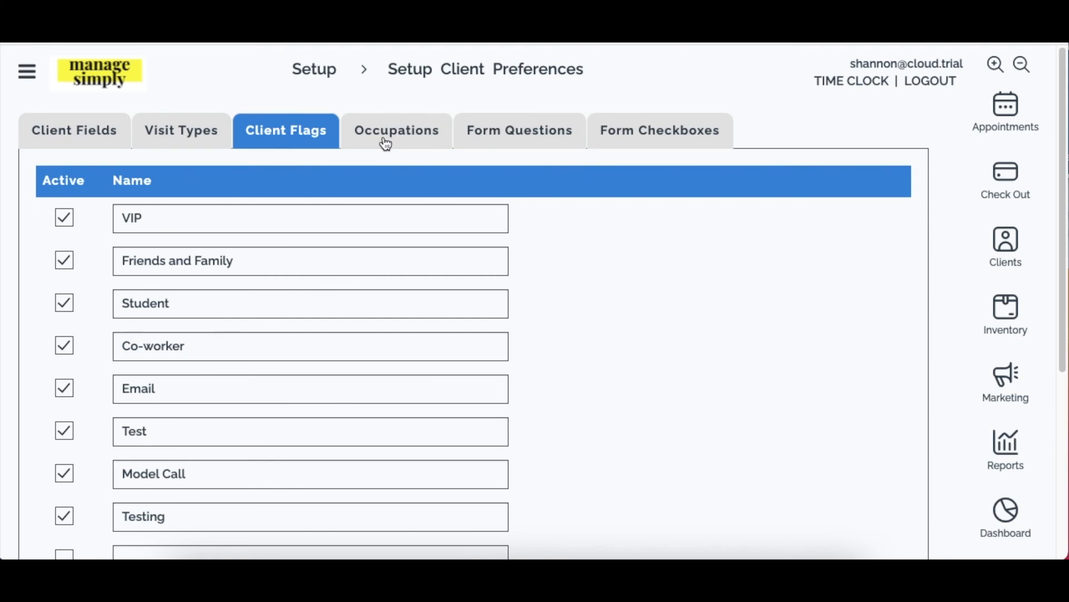
# - Review the occupations in the client preferences and the occupation choices in the client's profile, keeping Teacher
pyautogui.click(386, 143)
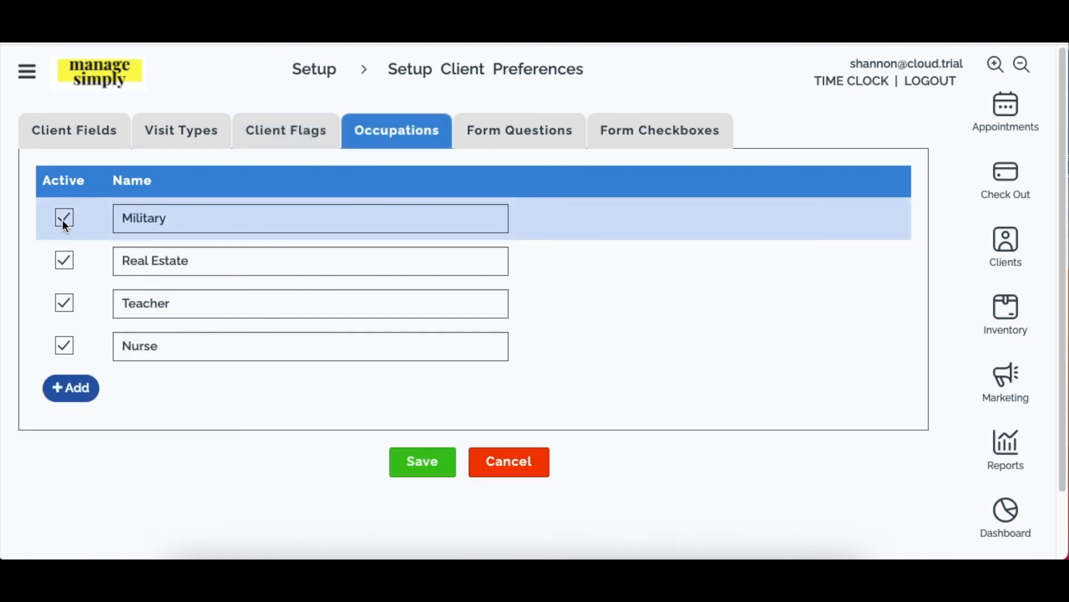
pyautogui.click(179, 220)
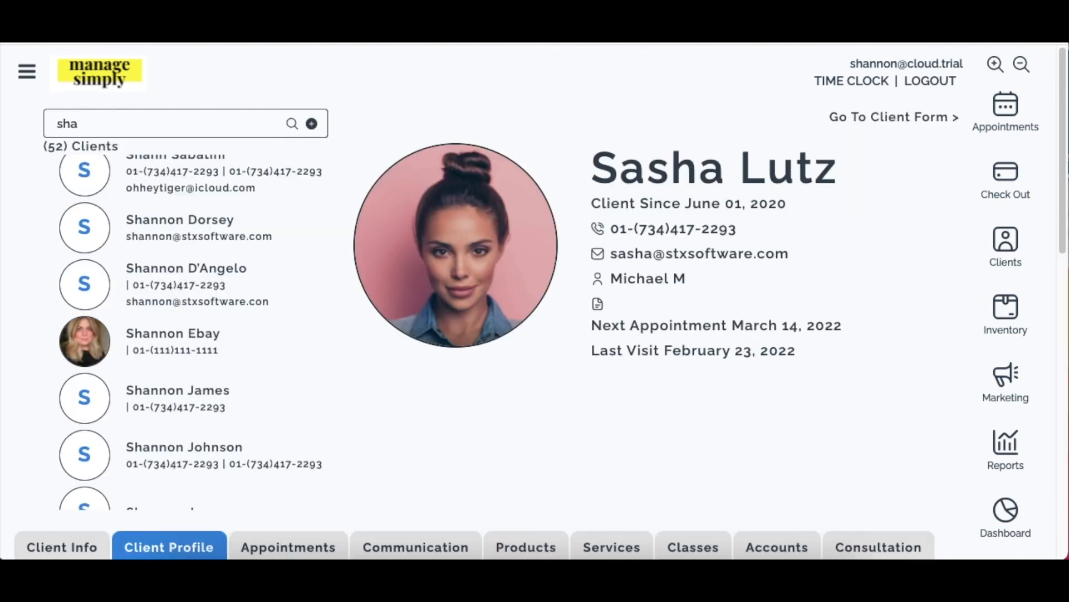
pyautogui.scroll(-5, 626, 327)
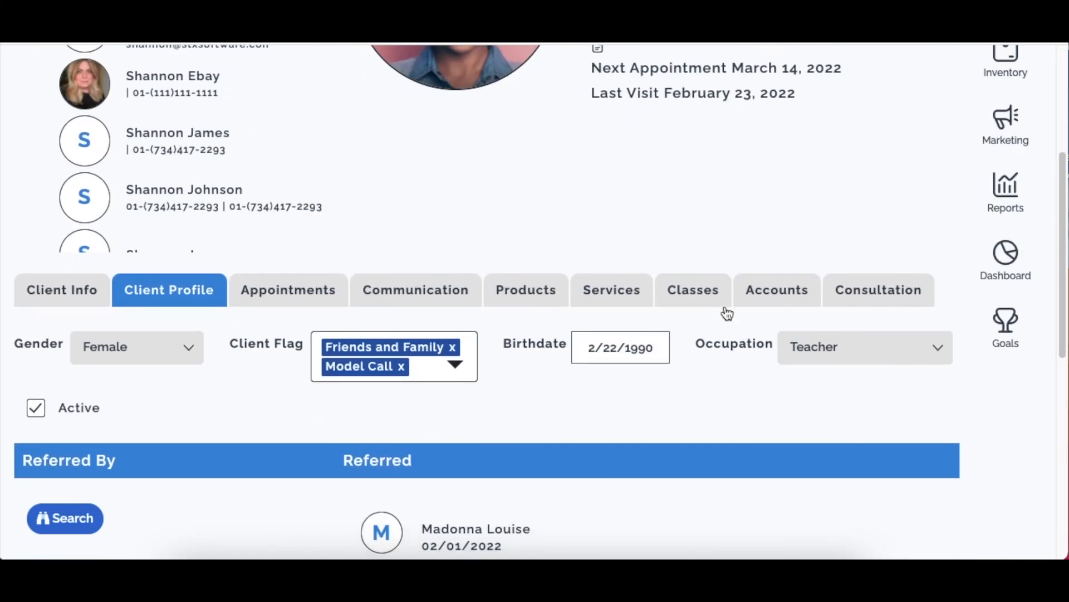
pyautogui.scroll(-2, 690, 321)
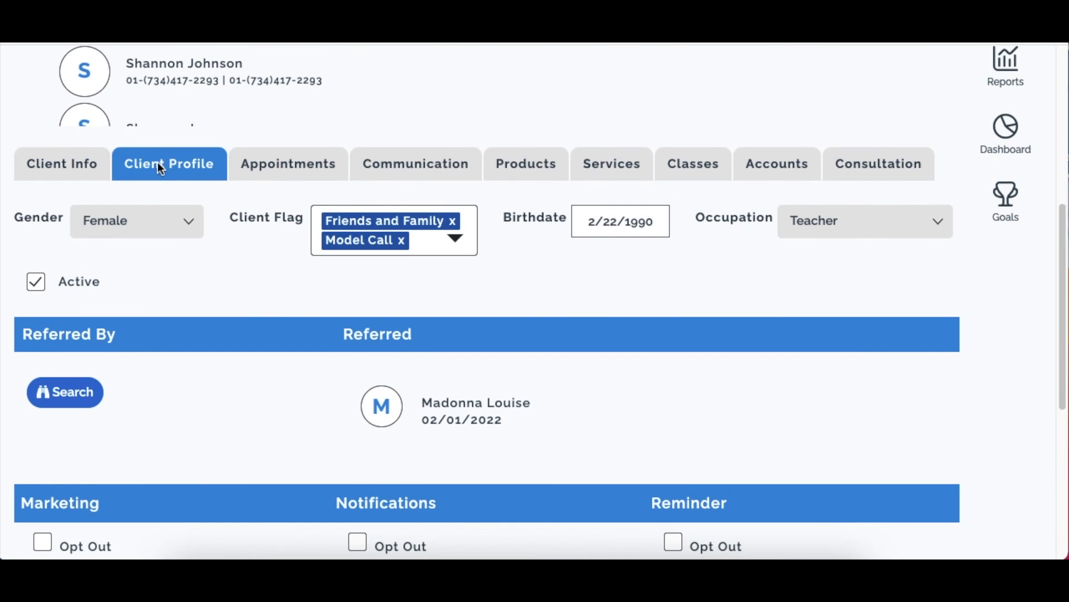
pyautogui.click(828, 230)
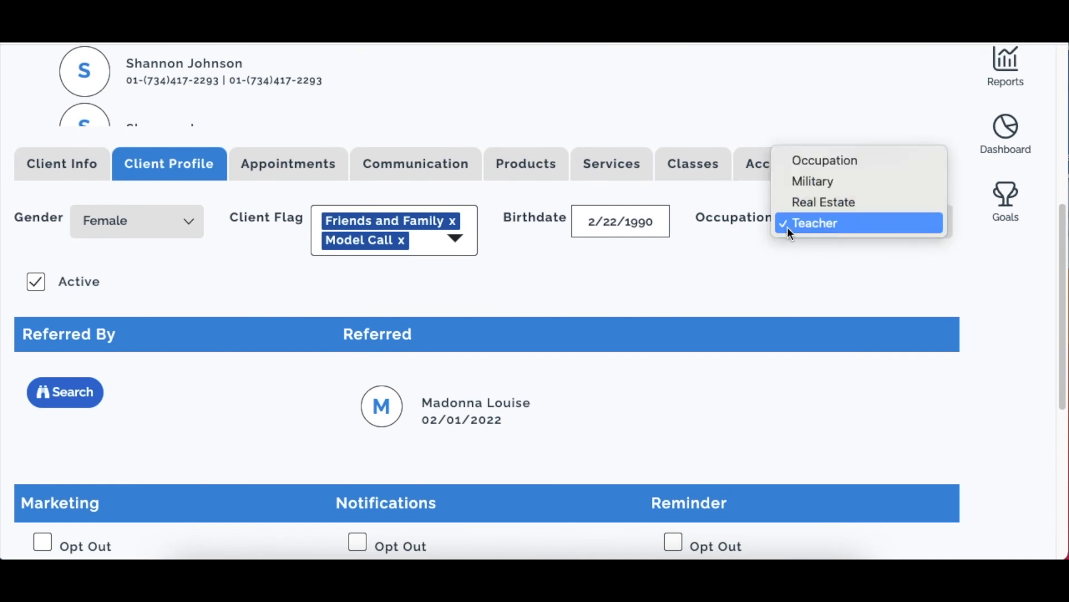
pyautogui.click(814, 224)
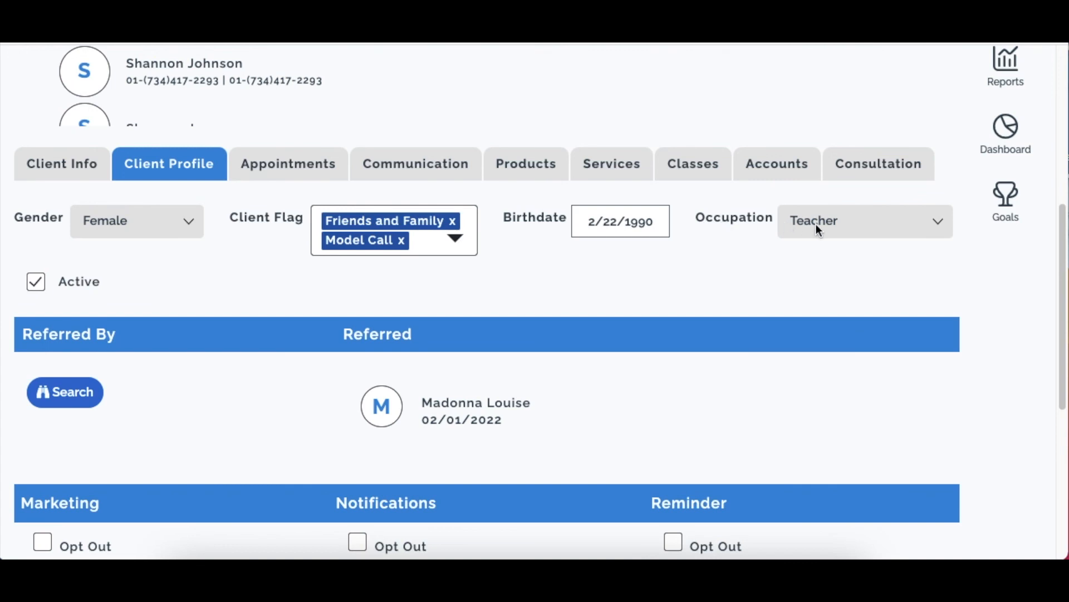
pyautogui.scroll(-1, 816, 225)
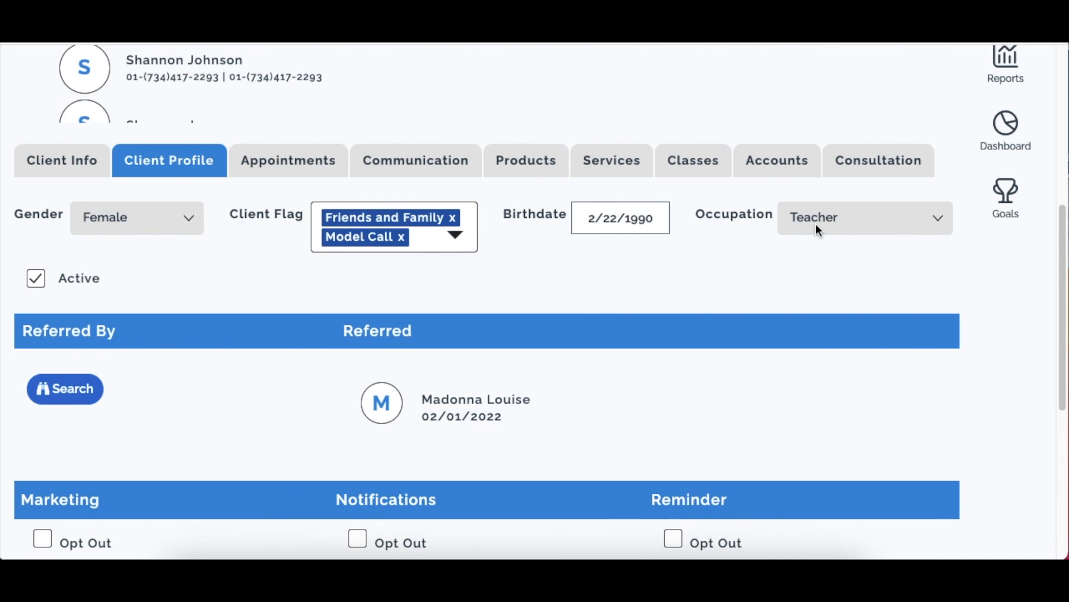
pyautogui.scroll(-4, 863, 207)
pyautogui.scroll(7, 863, 202)
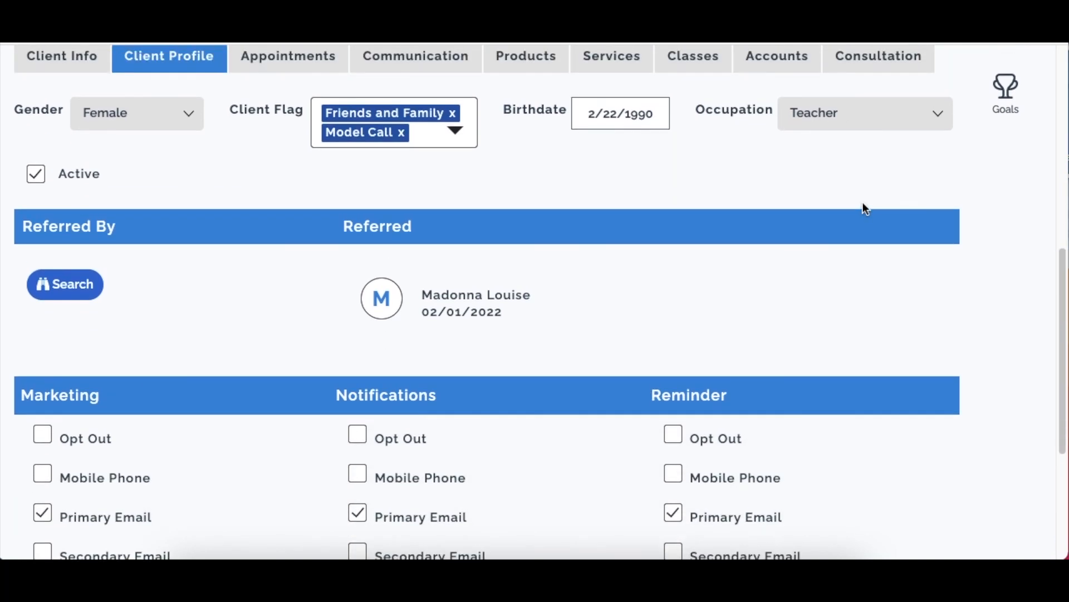